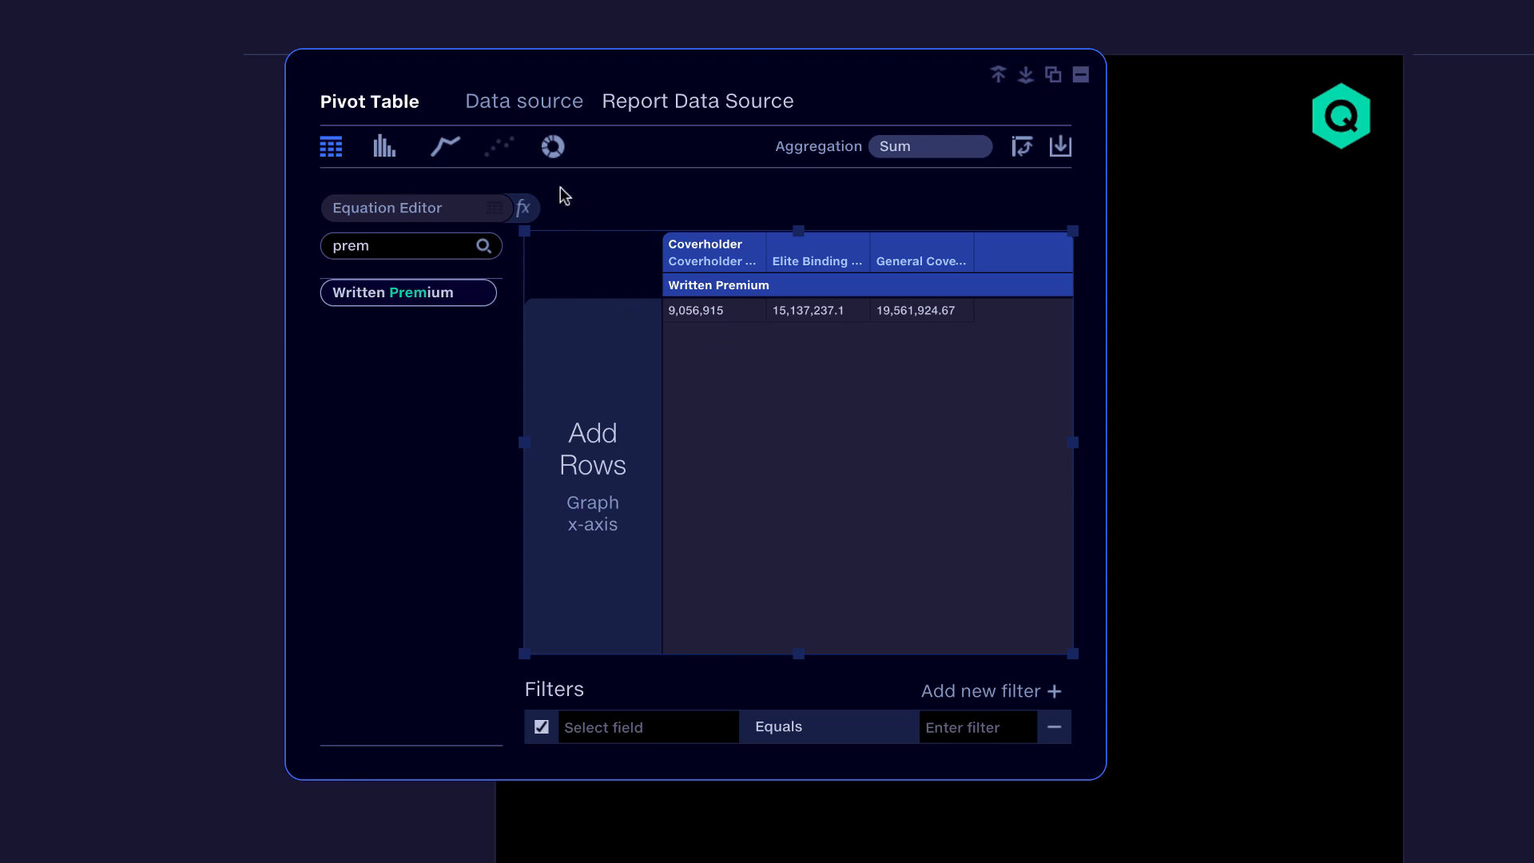
Step: Show written premium by coverholder as a donut chart and add the Month field as rows
click(553, 152)
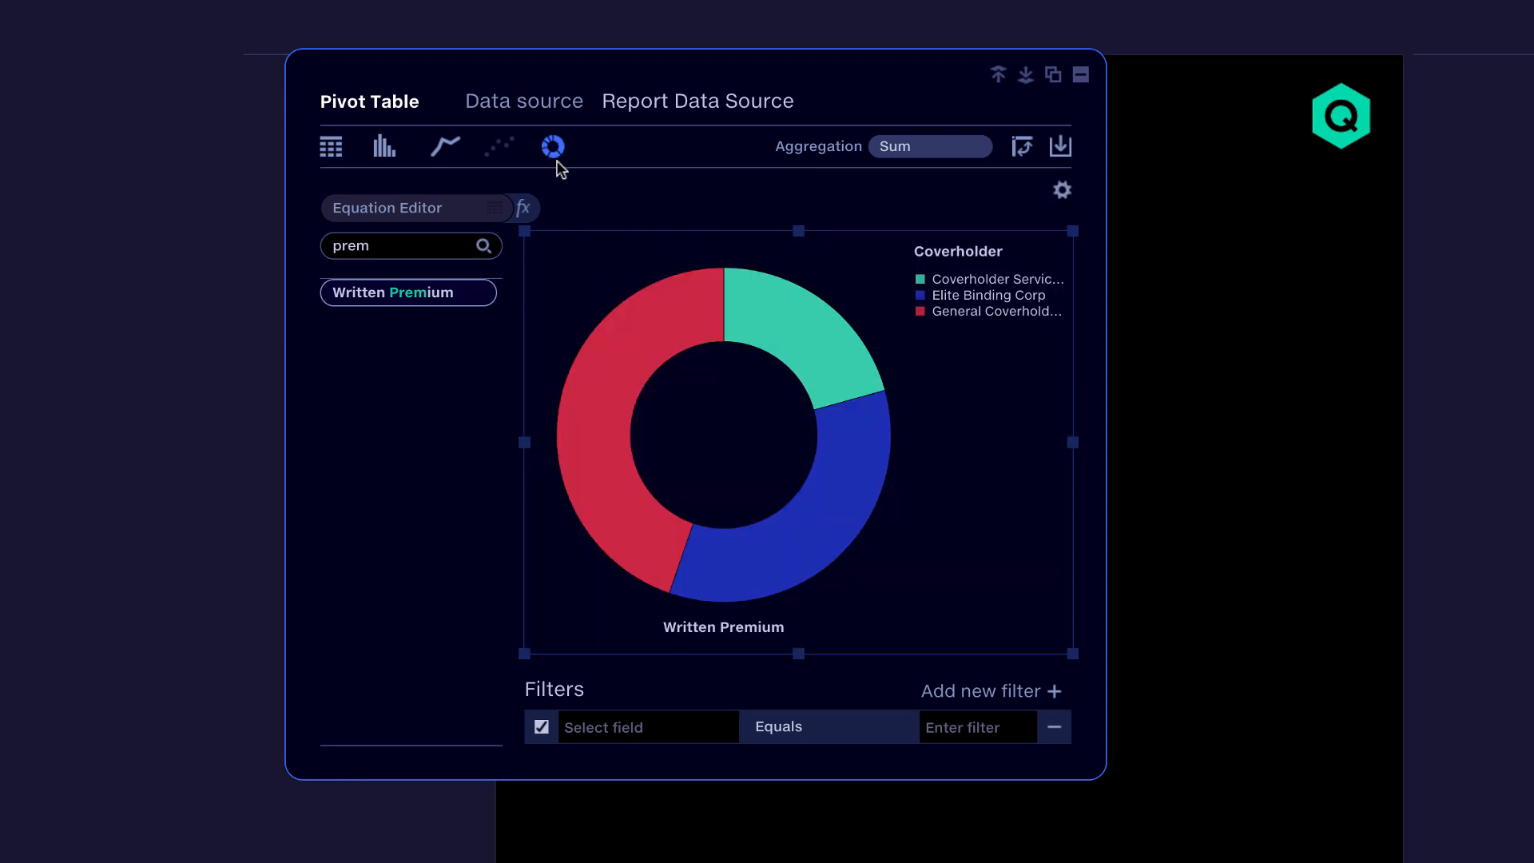
click(353, 253)
double_click(353, 252)
key(BackSpace)
text(mo)
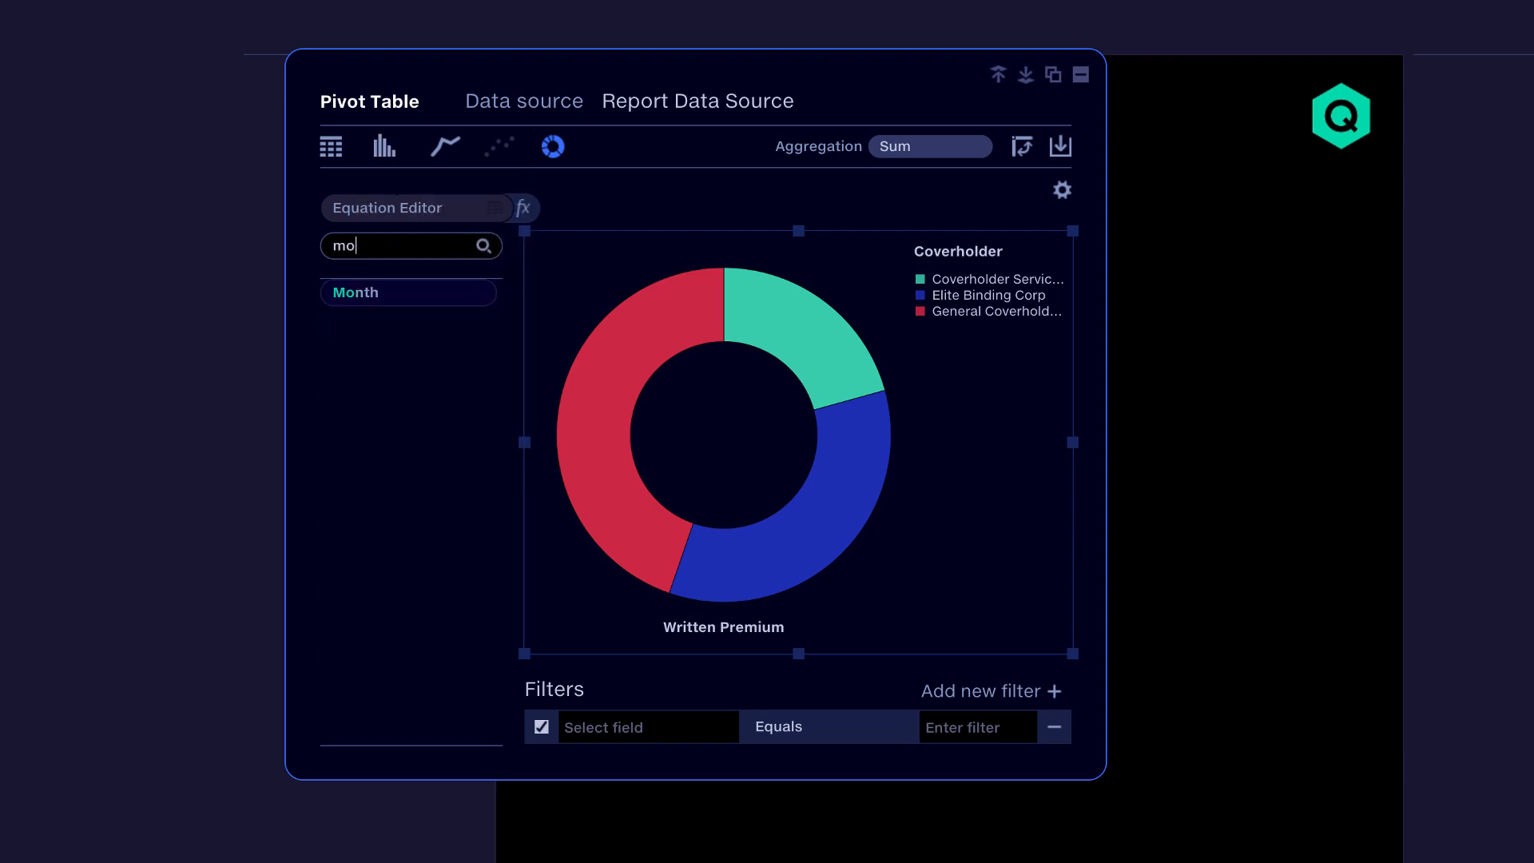
text(nth)
drag(349, 291, 575, 334)
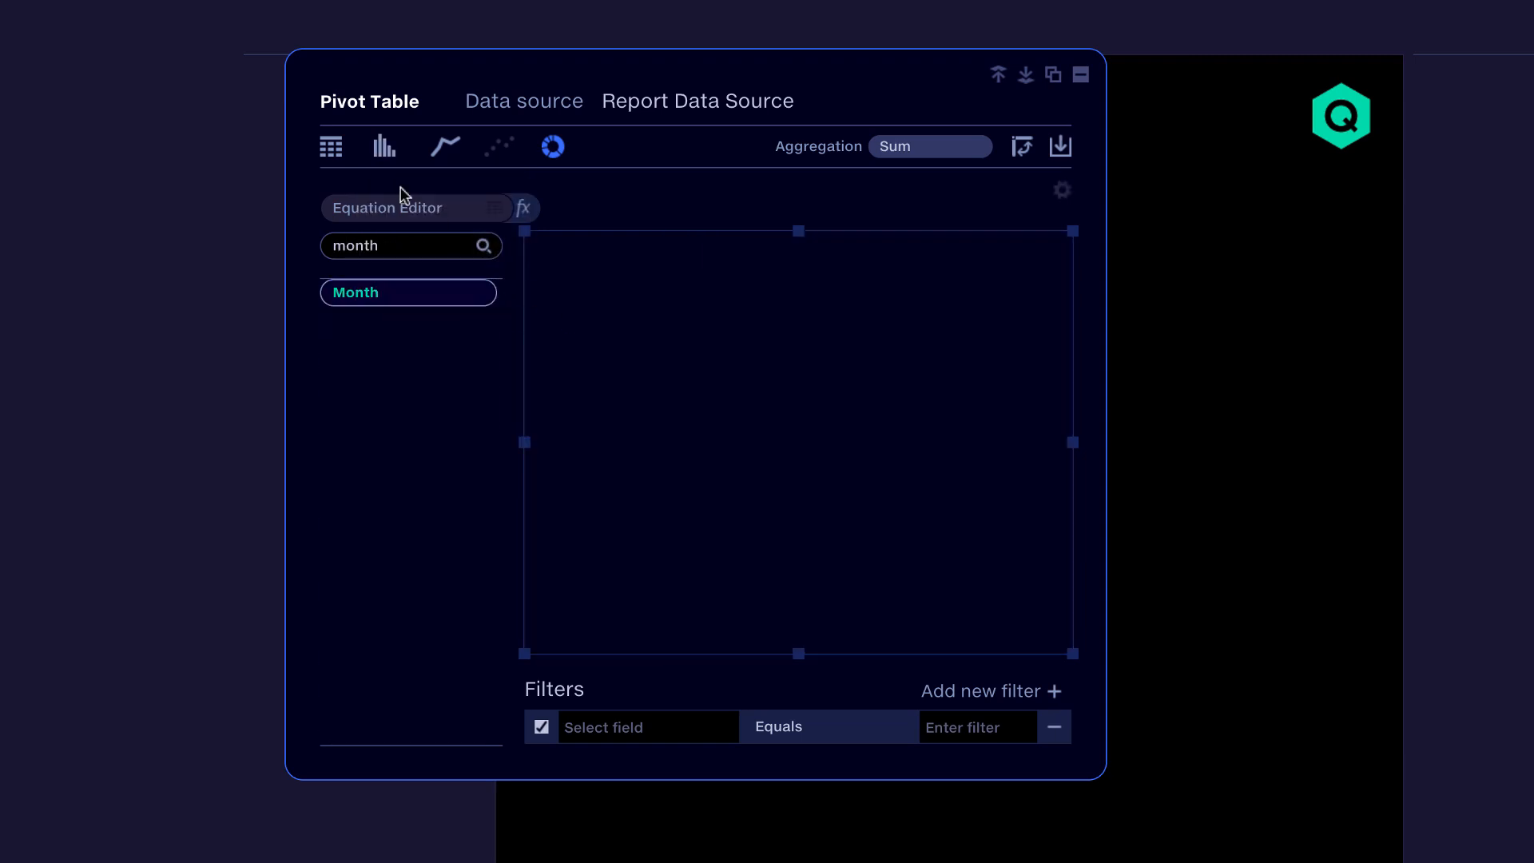
Step: Display the monthly written premium as a bar chart and widen it across the report page
click(386, 152)
click(1277, 461)
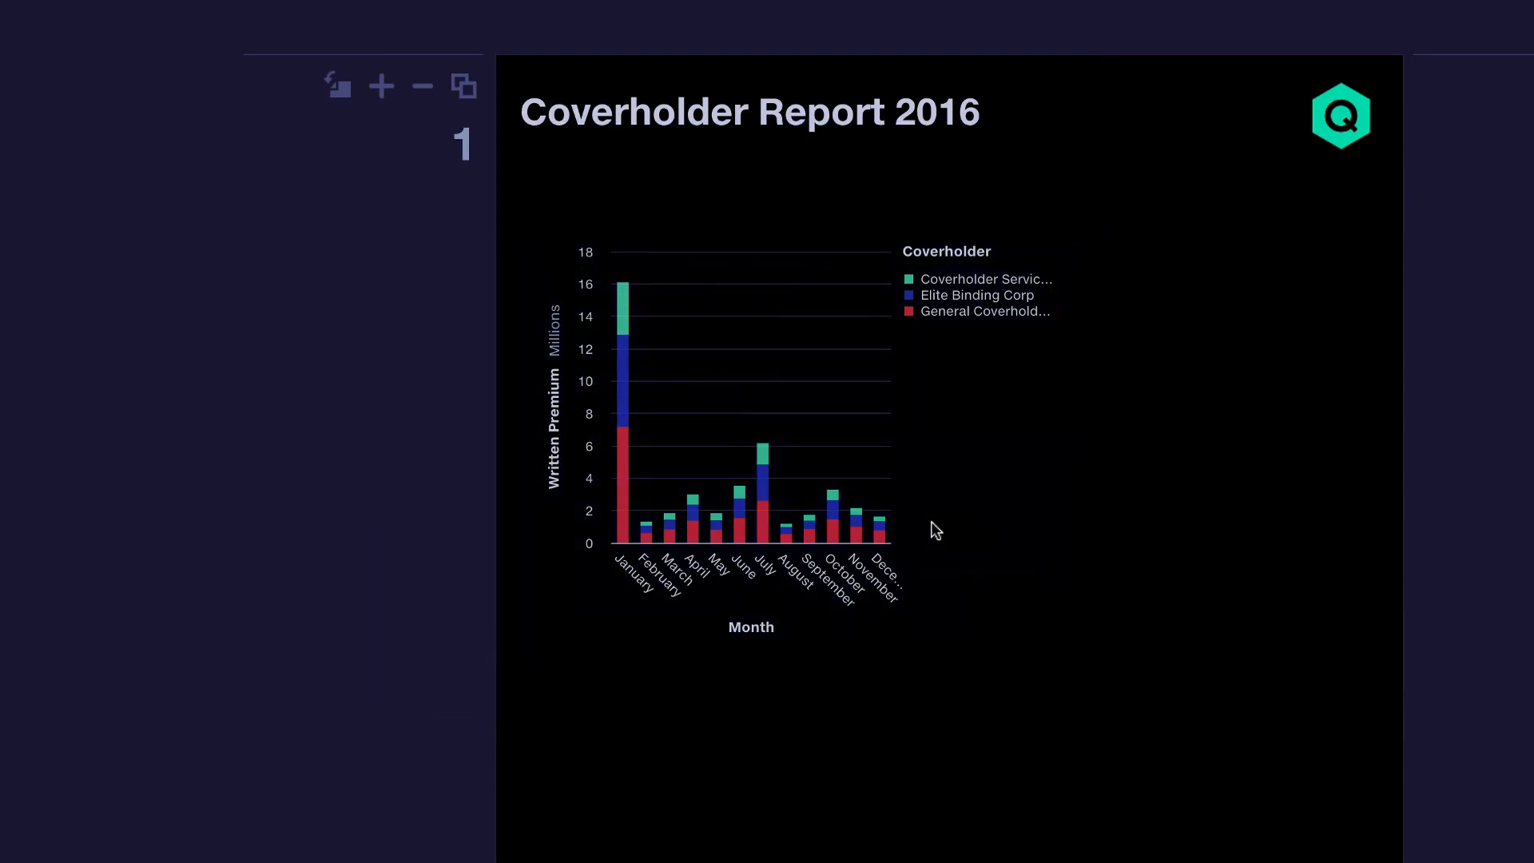
drag(1073, 626, 1320, 616)
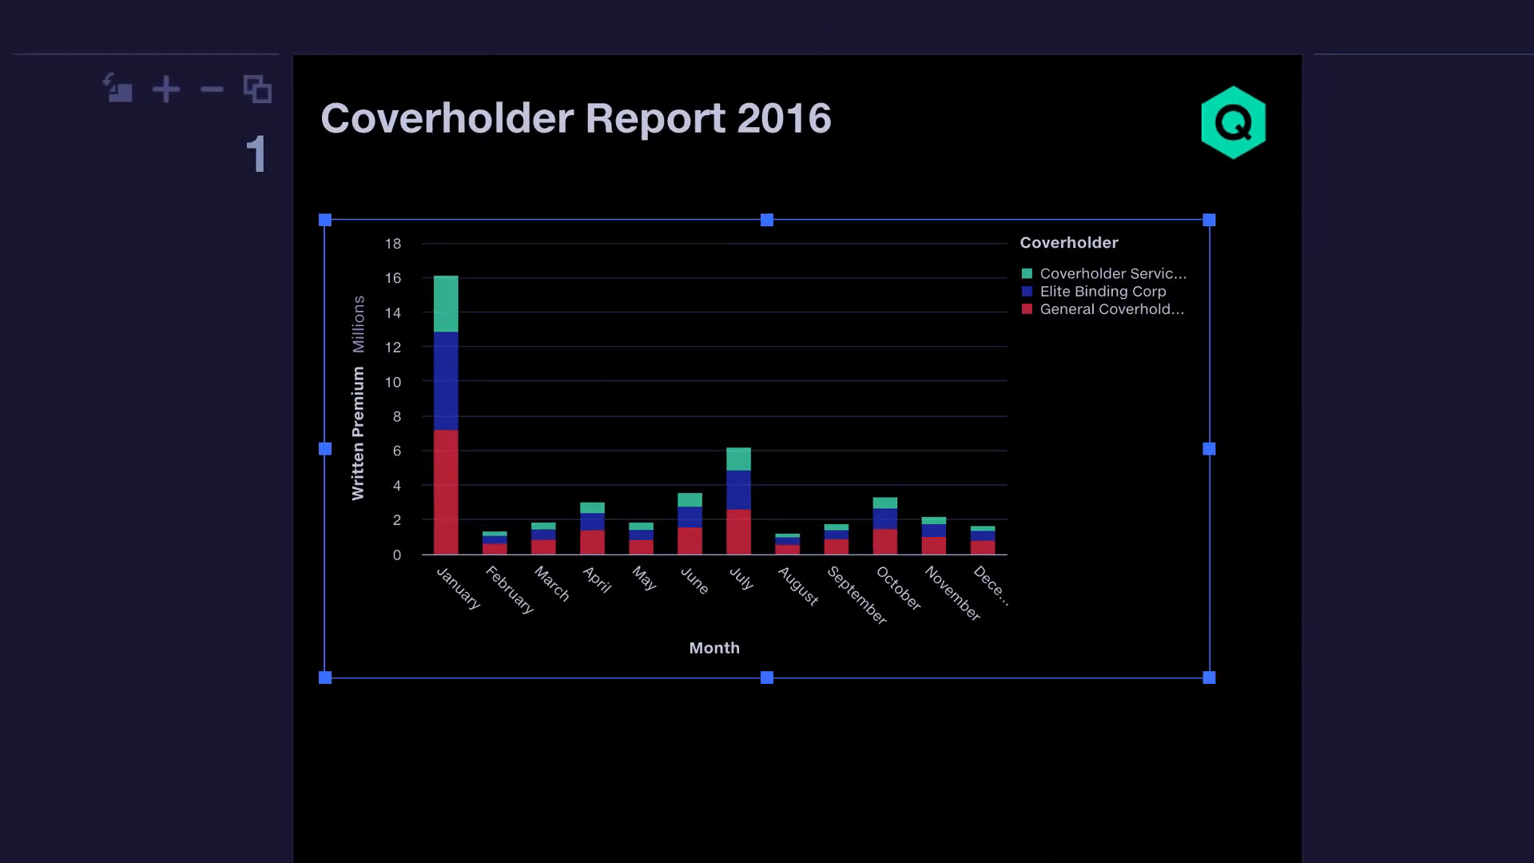
key(Escape)
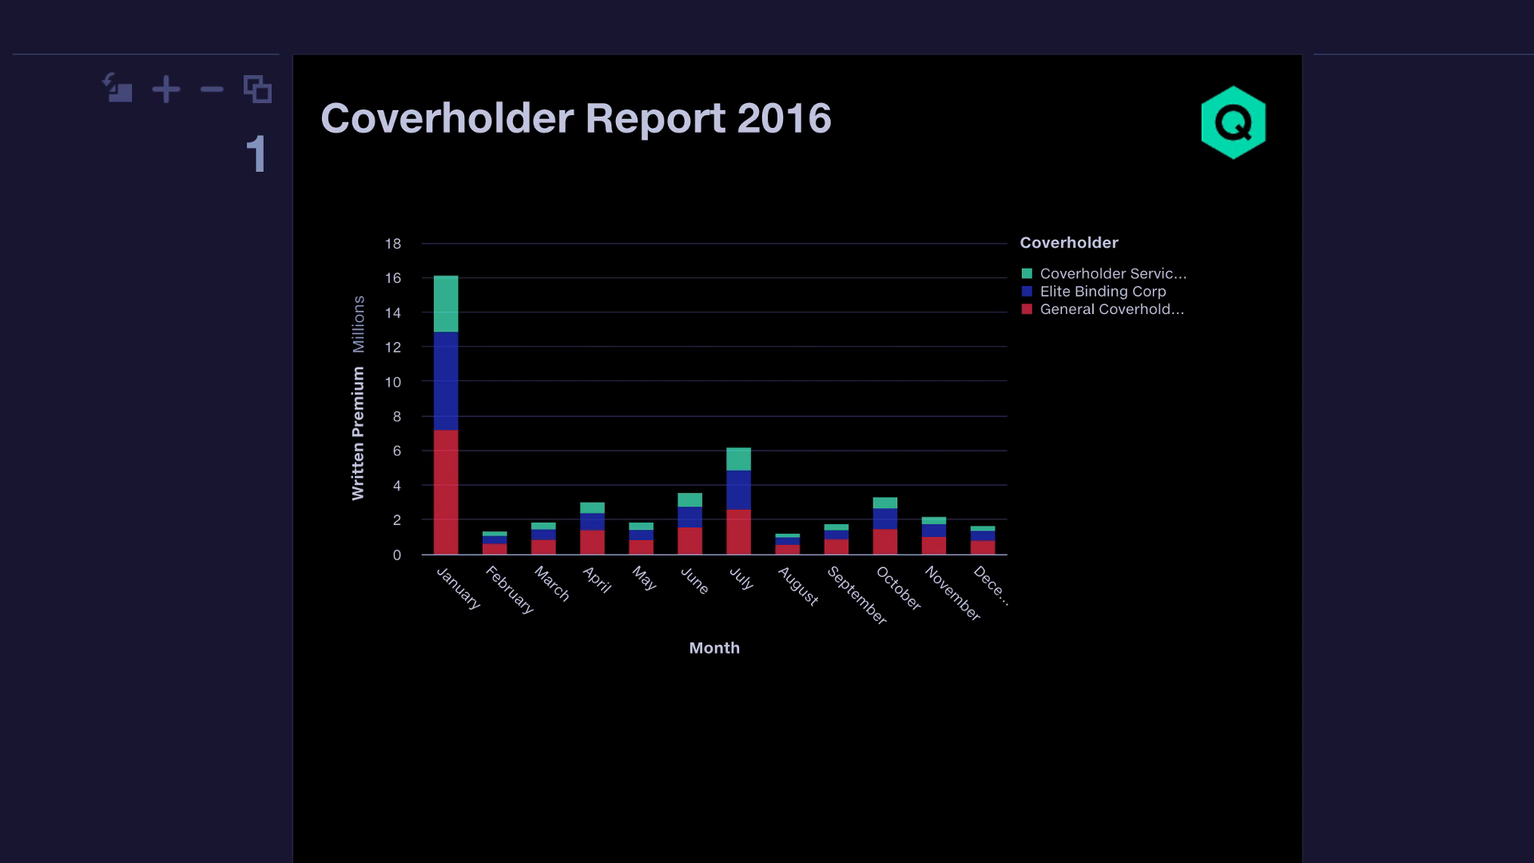
Step: Duplicate the written premium bar chart and place the copy directly below the original
click(1108, 515)
key(super+c)
key(super+v)
drag(1107, 515, 1008, 714)
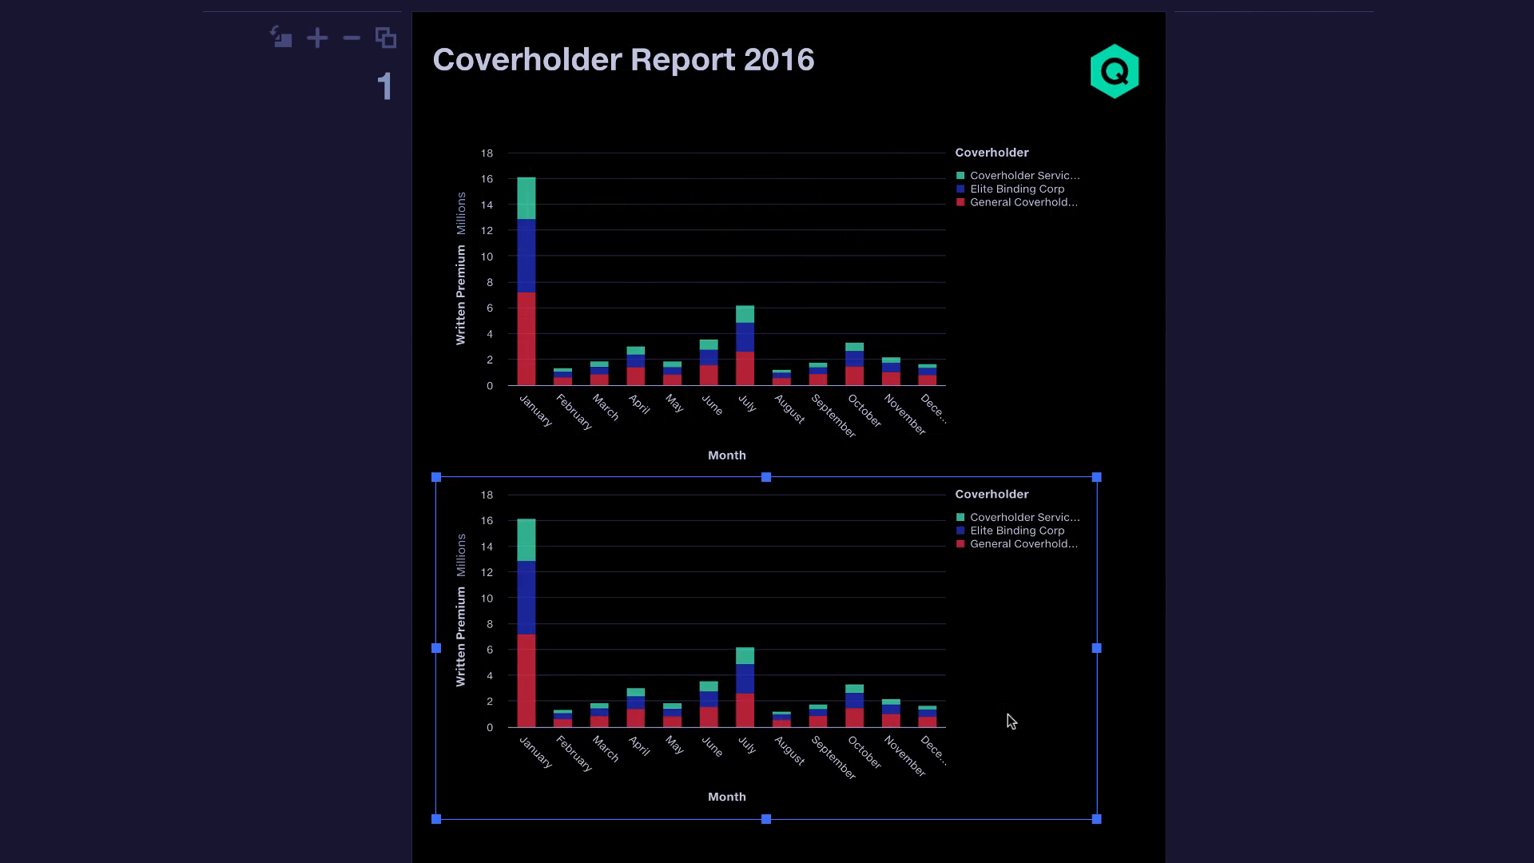
Step: Turn the copied chart into a table with only Coverholder as rows, and add Loss beside Written Premium
double_click(1007, 713)
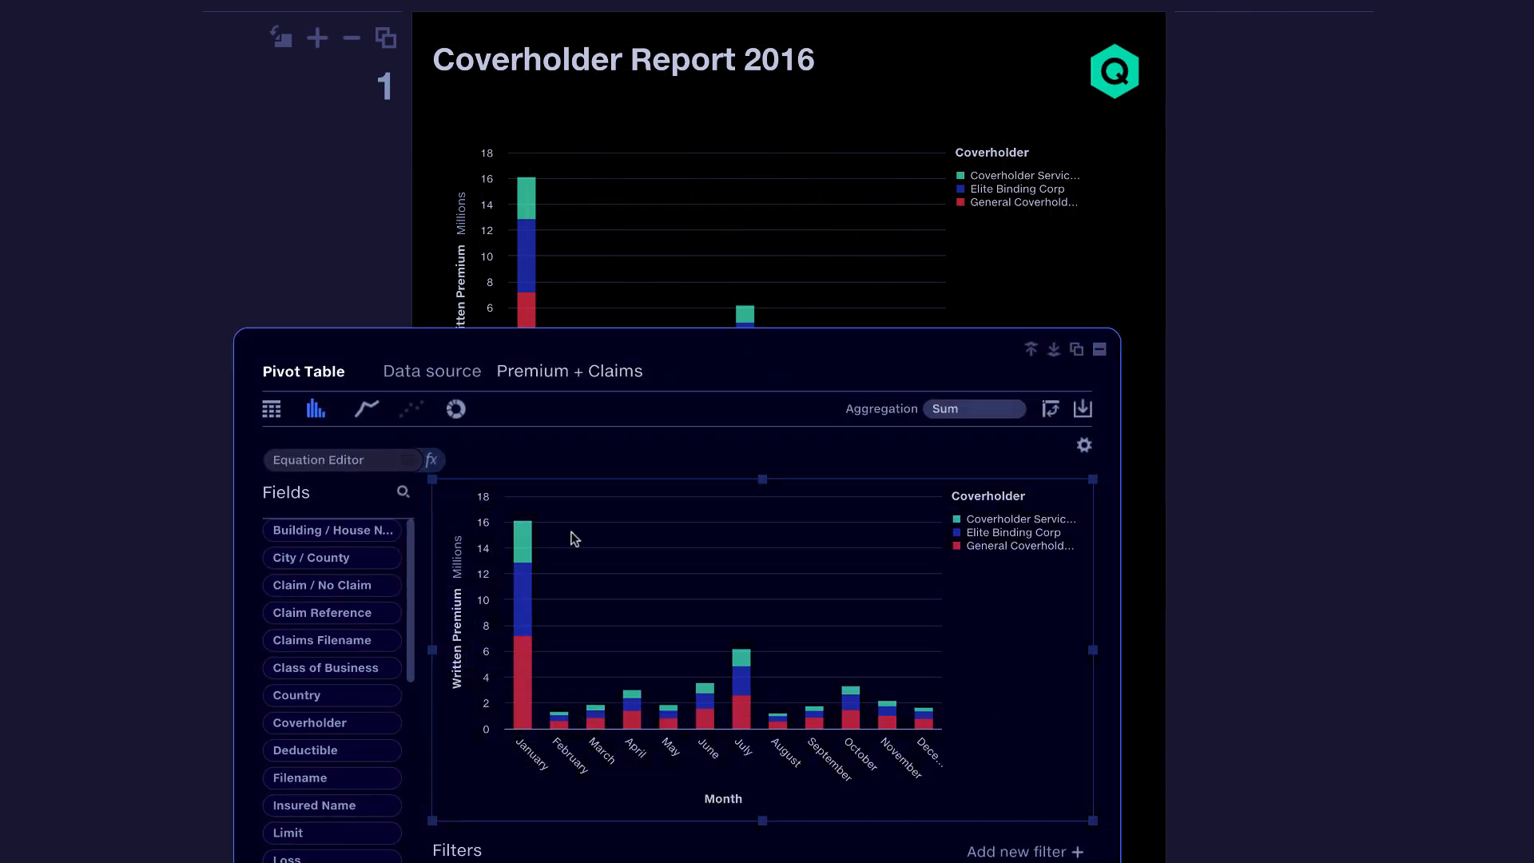
click(272, 408)
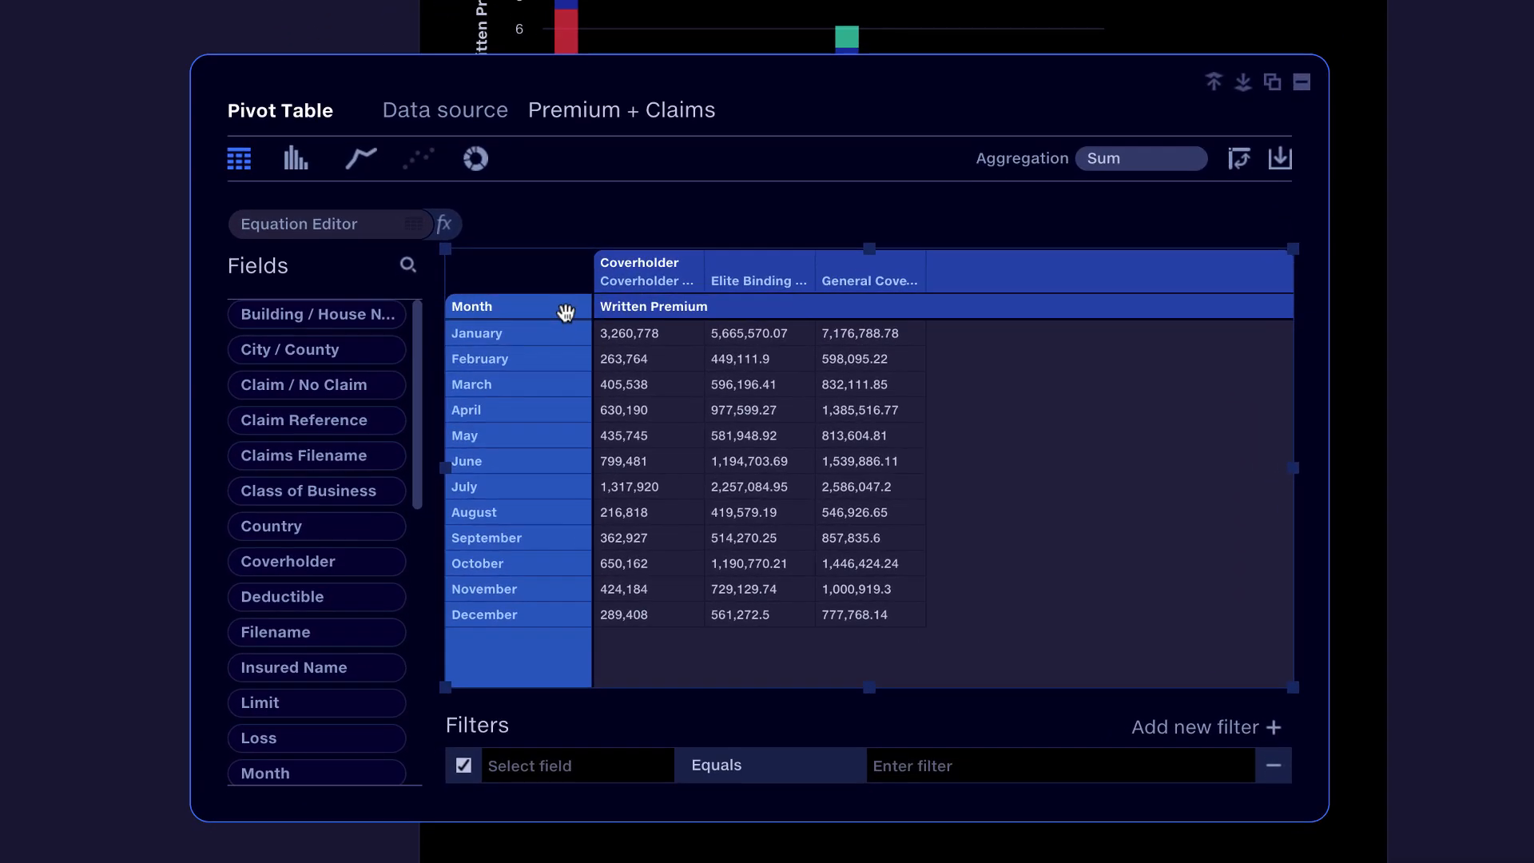
drag(574, 394, 529, 393)
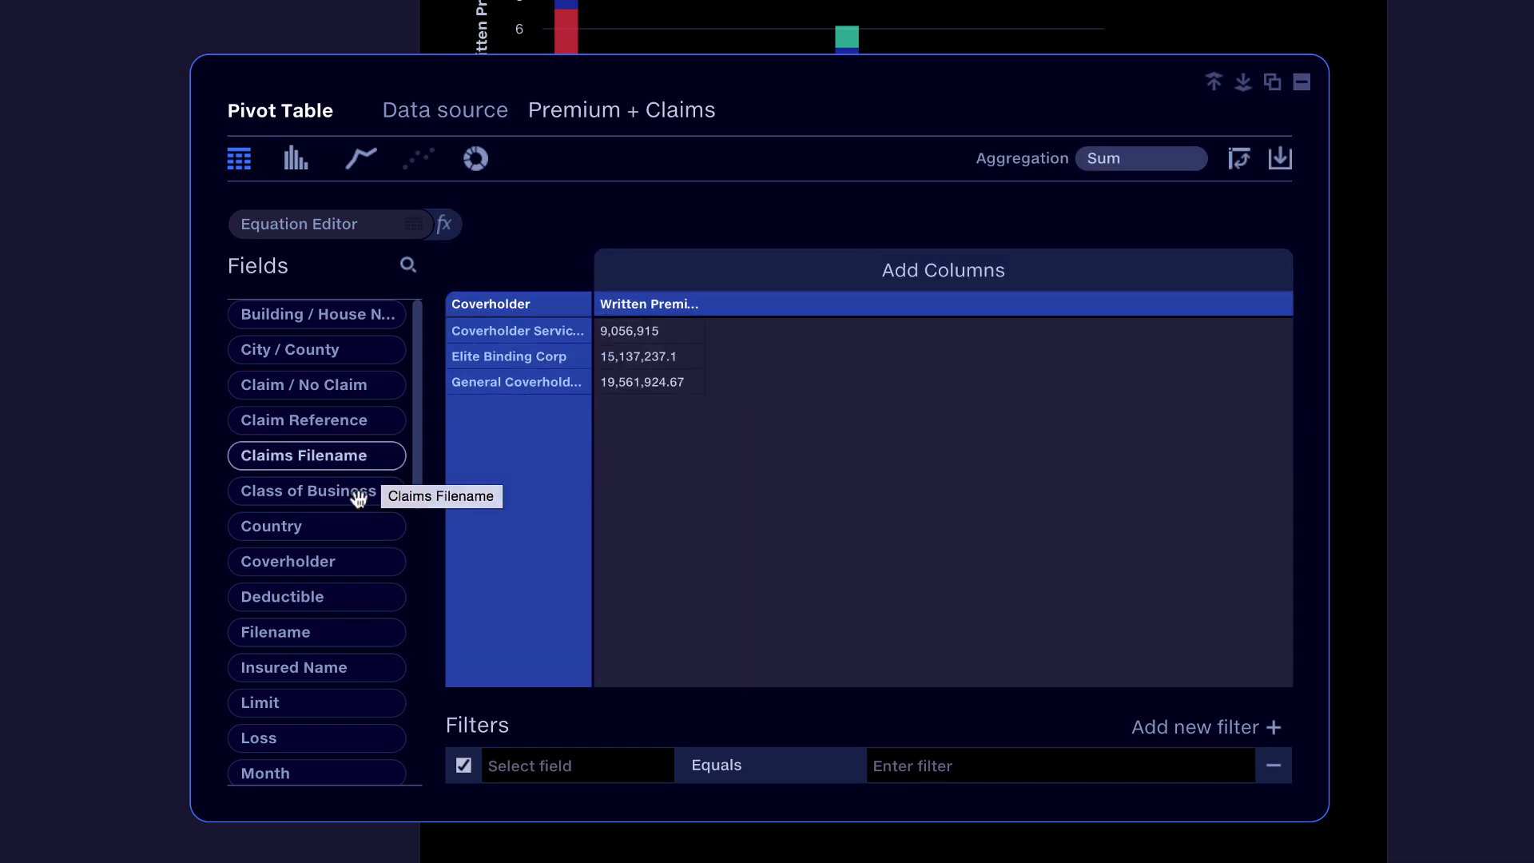
drag(326, 743, 722, 397)
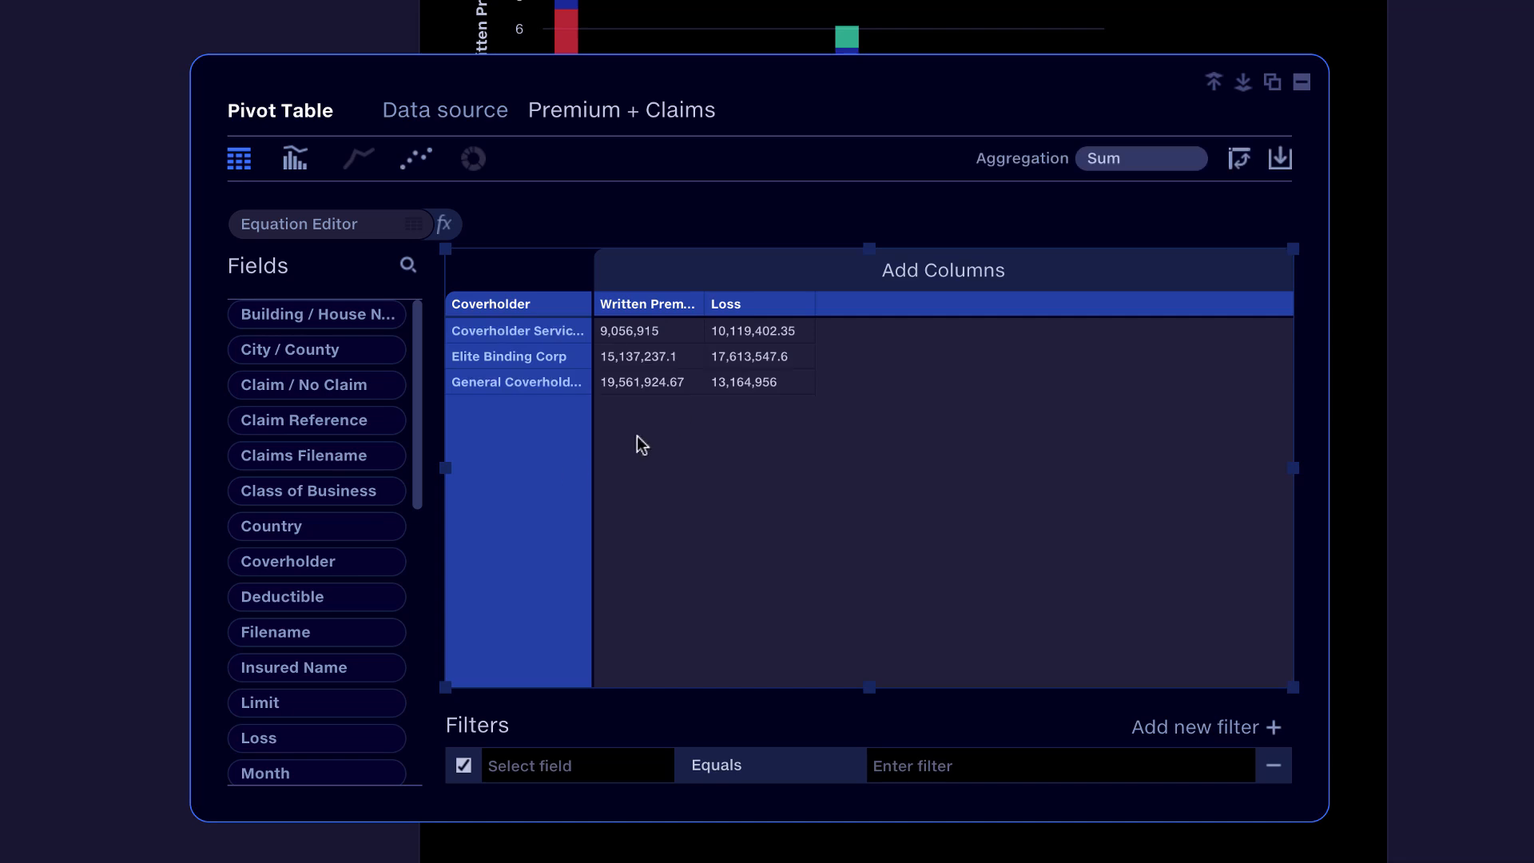
Step: Create a calculated field named Loss Ratio that divides Loss by Written Premium
click(443, 223)
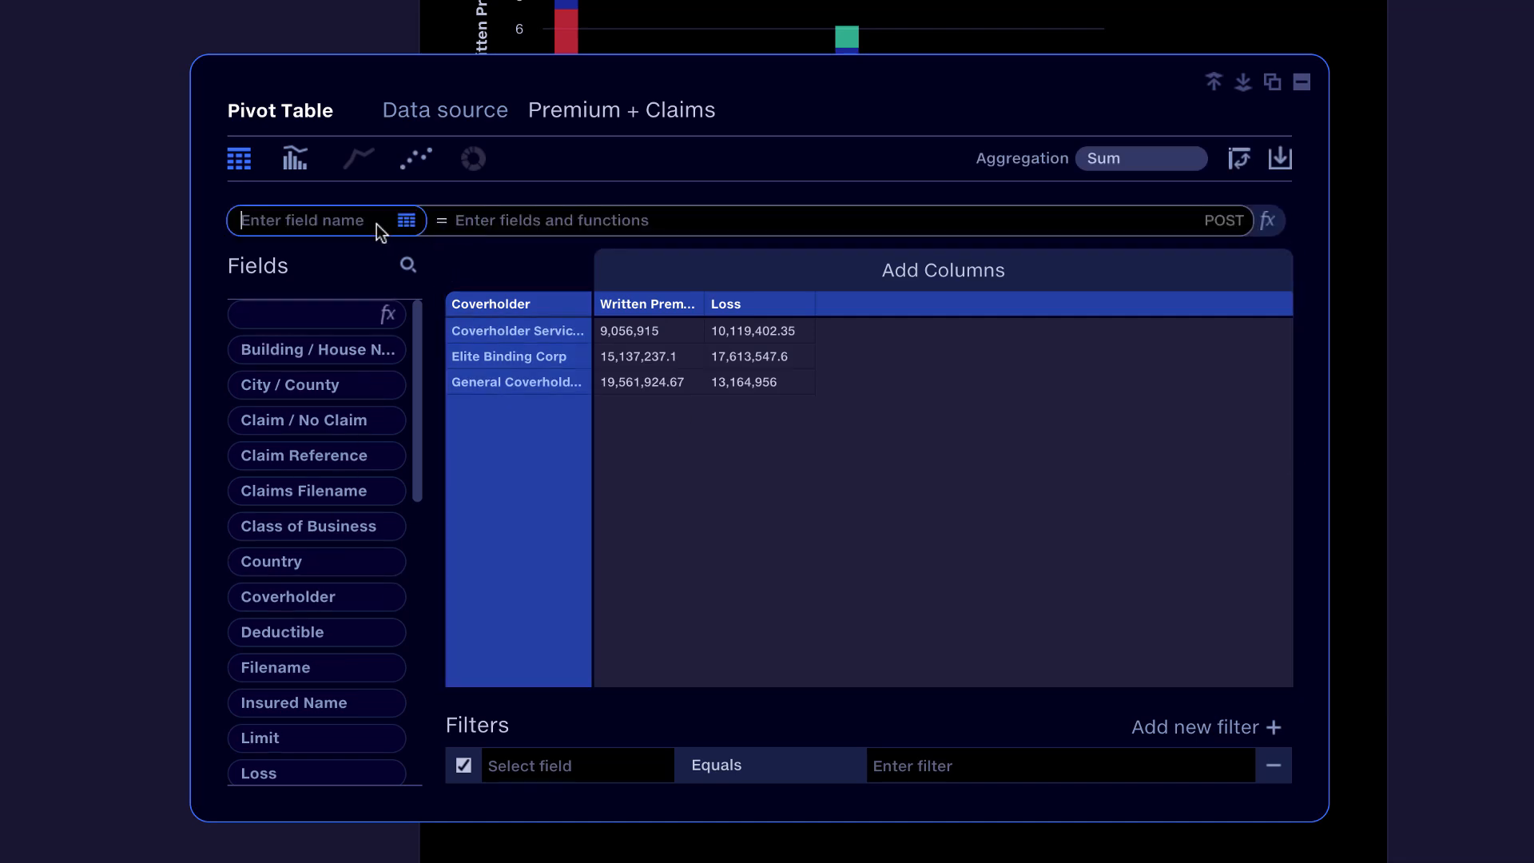
text(Loss Ra)
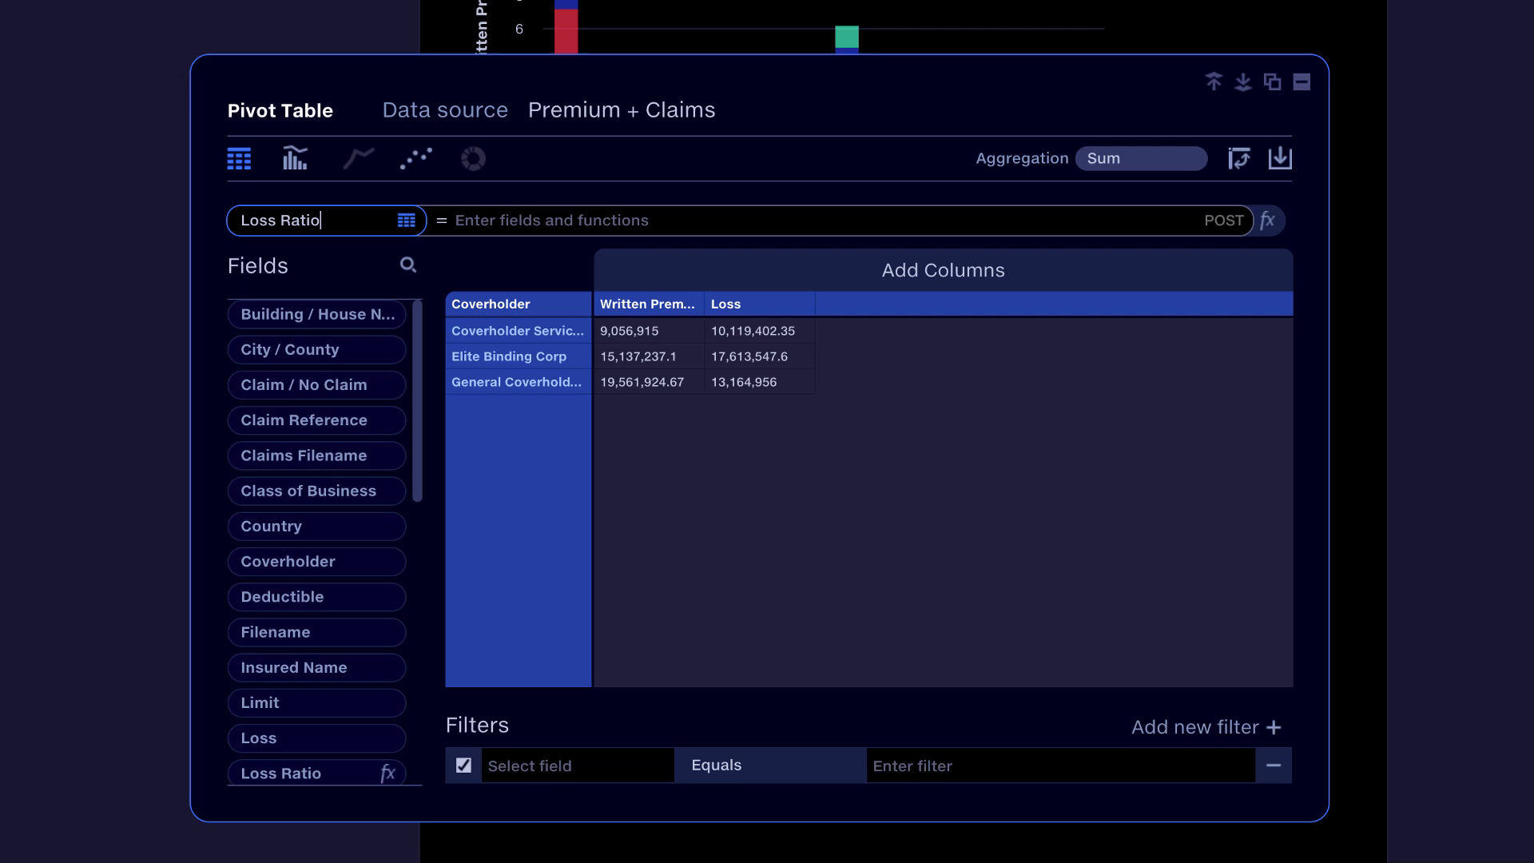
text(tio)
key(Tab)
text(Lo)
key(Down)
key(Return)
text(/Wri)
key(Down)
key(Return)
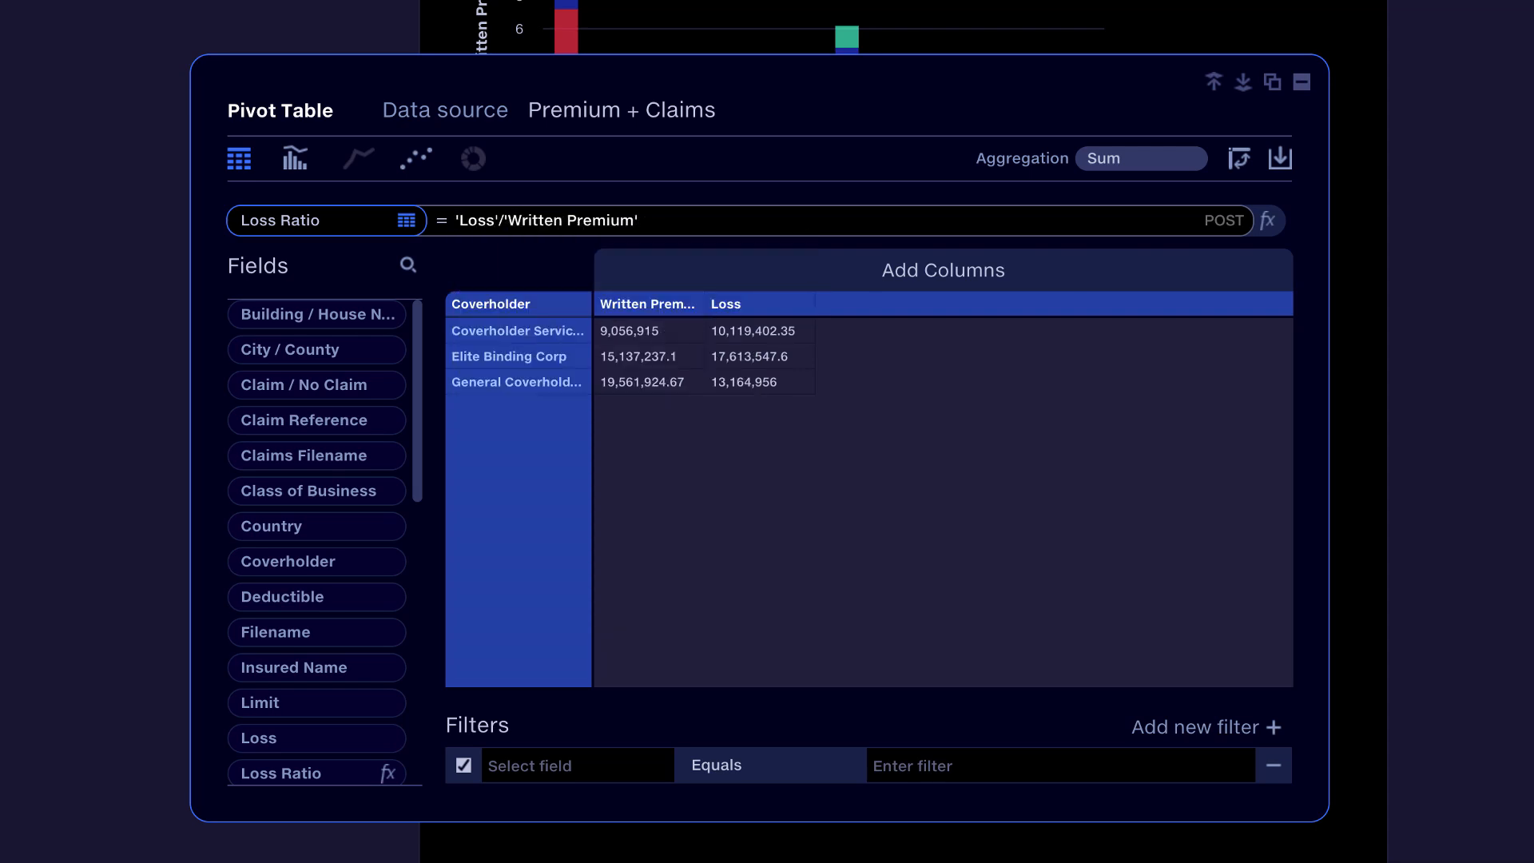
key(Return)
Step: Add Loss Ratio as a value column in the coverholder table and format it as Percent
drag(330, 773, 839, 352)
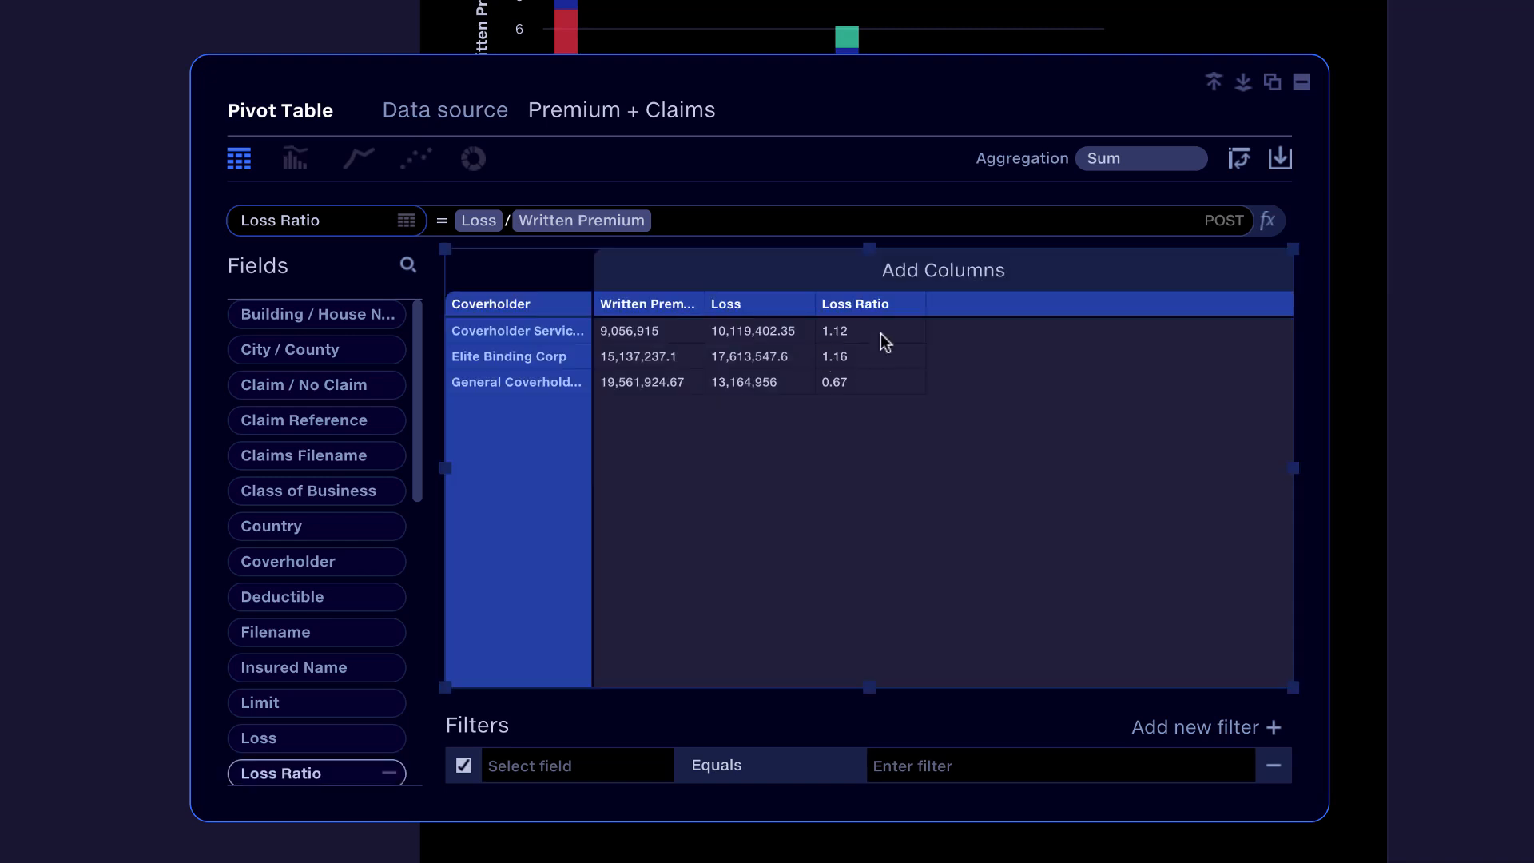
click(911, 310)
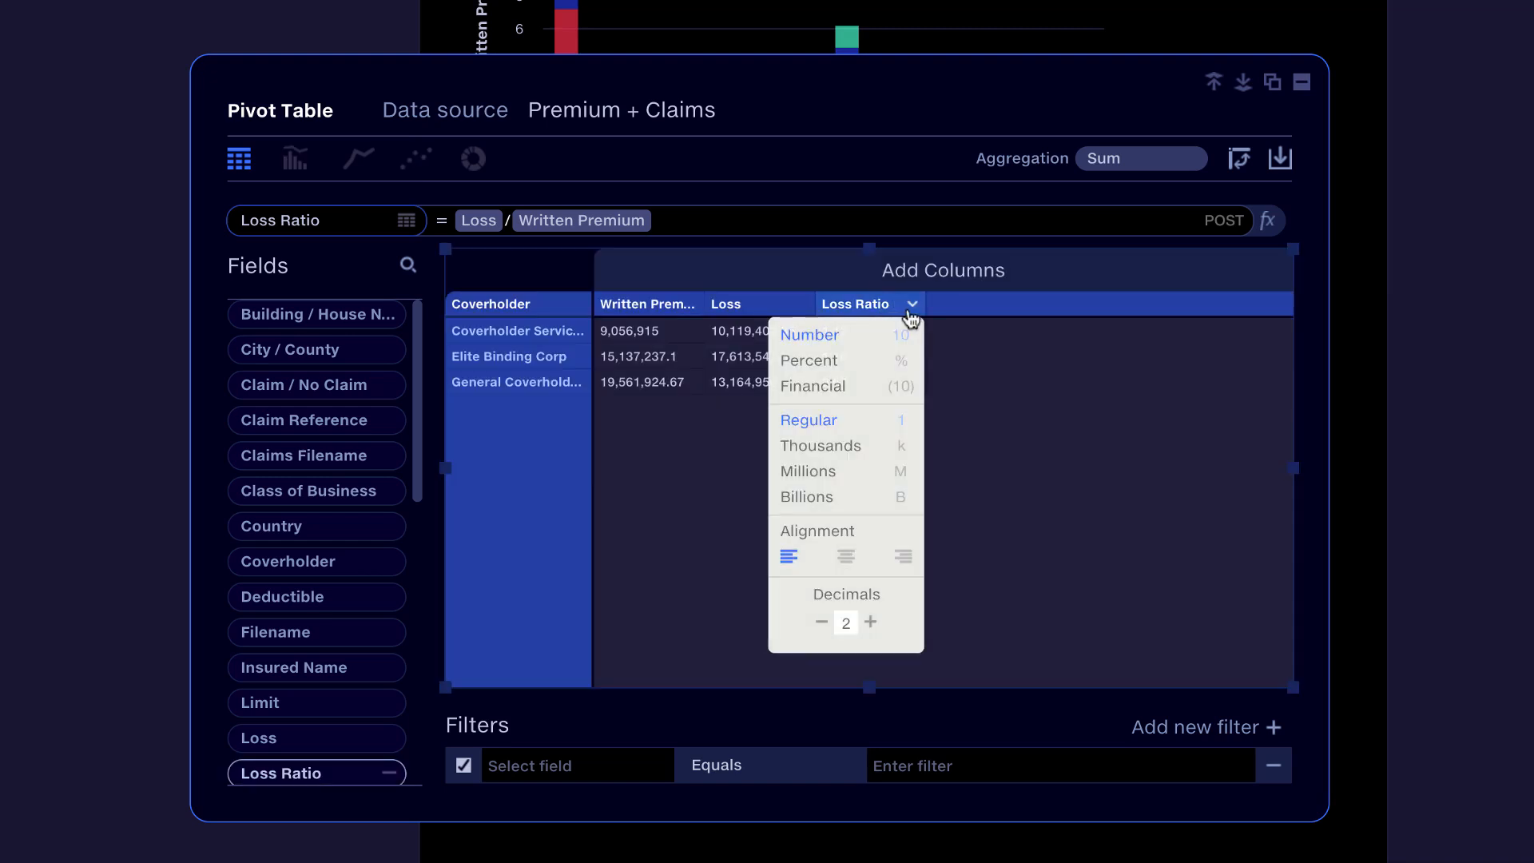
click(901, 361)
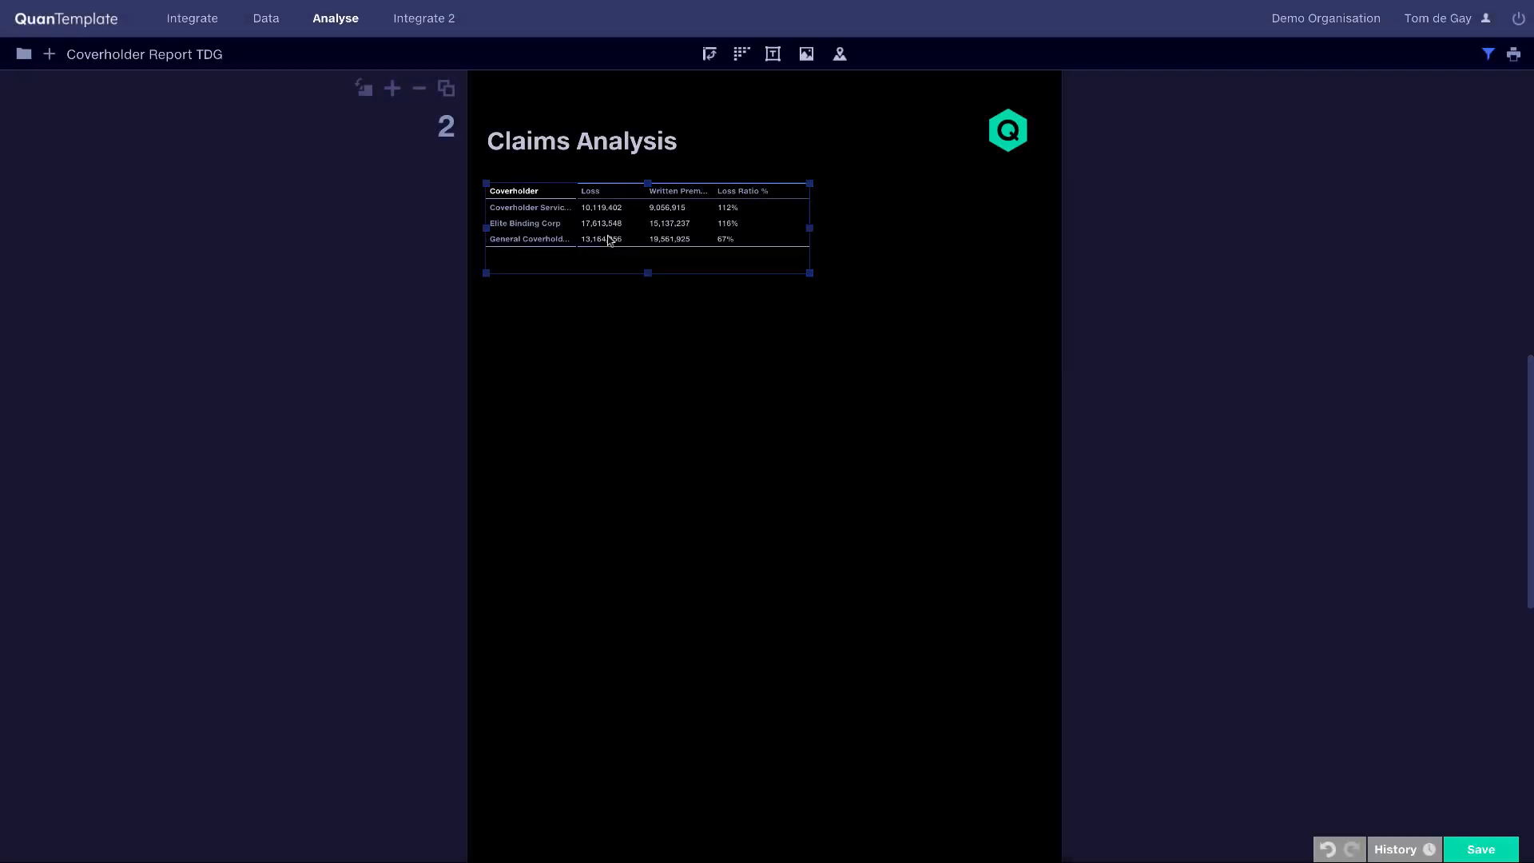
Step: Place a copy of the coverholder claims table below the original on the Claims Analysis page and enlarge it
drag(607, 240, 593, 346)
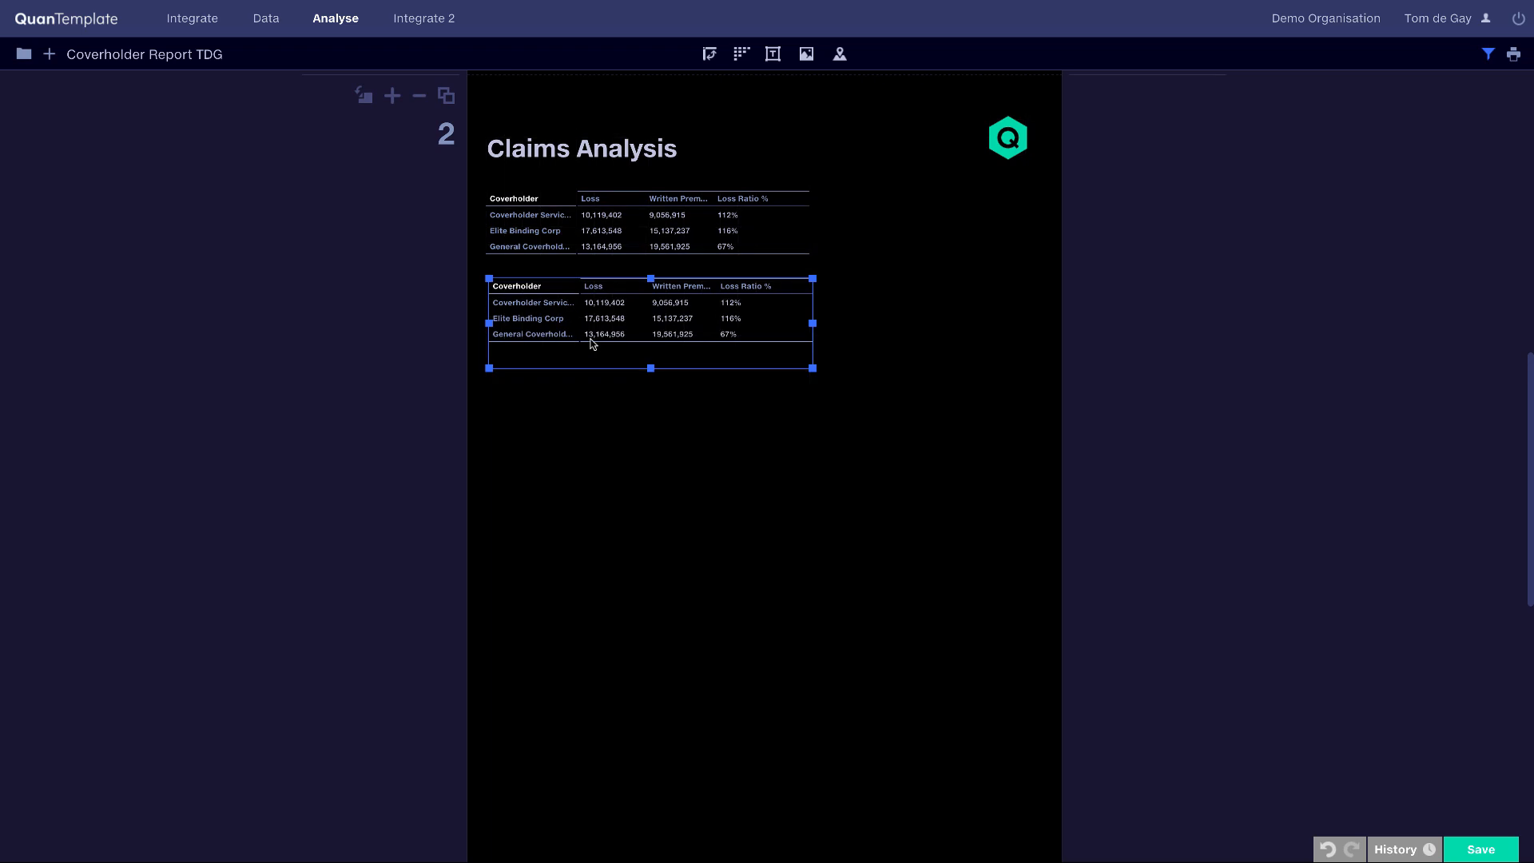
double_click(591, 344)
drag(813, 368, 985, 599)
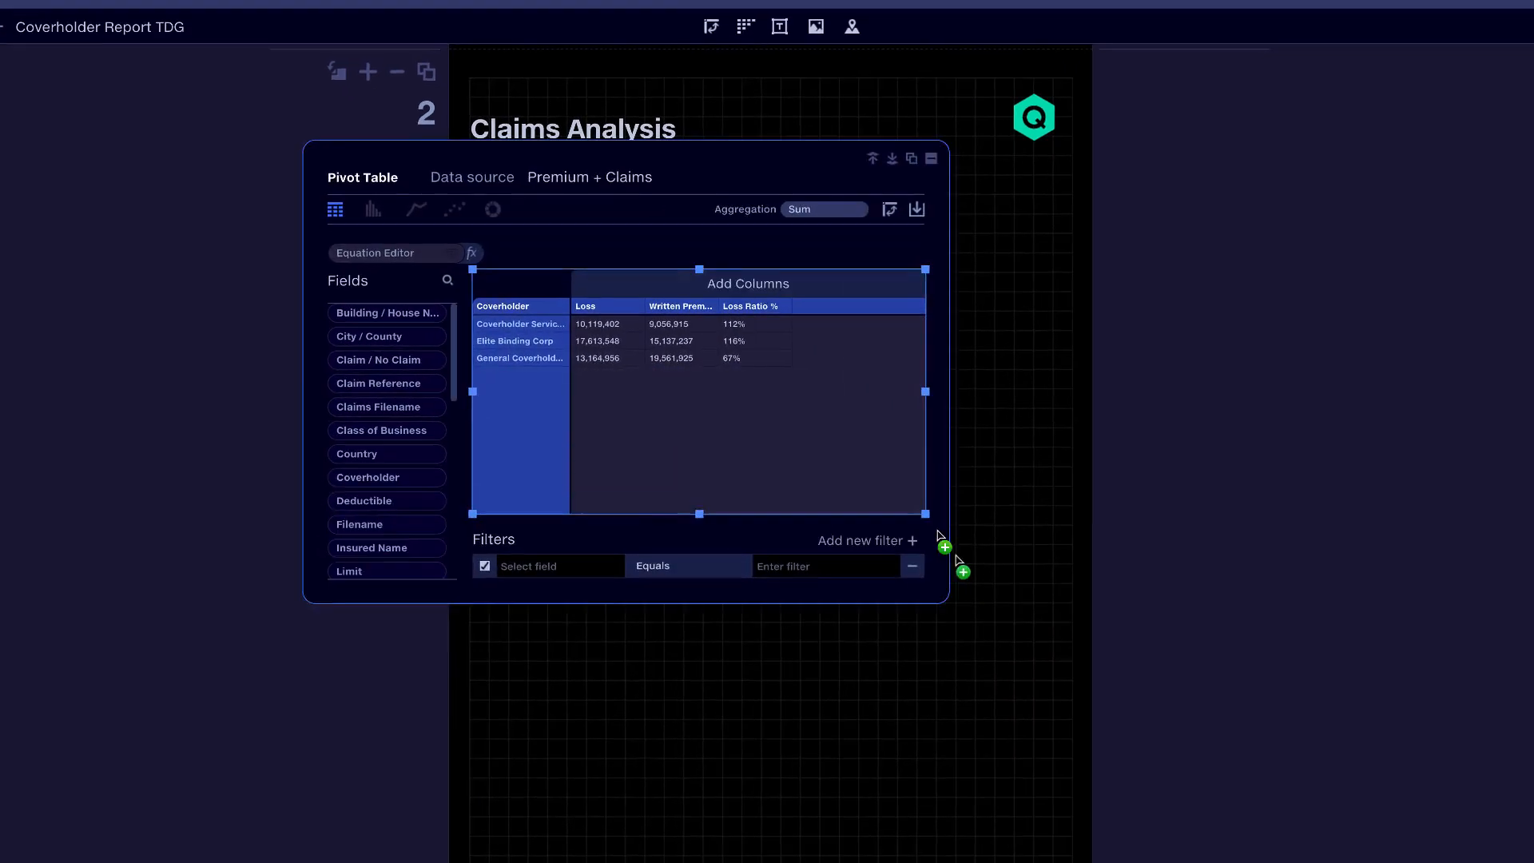
drag(1055, 655, 1055, 670)
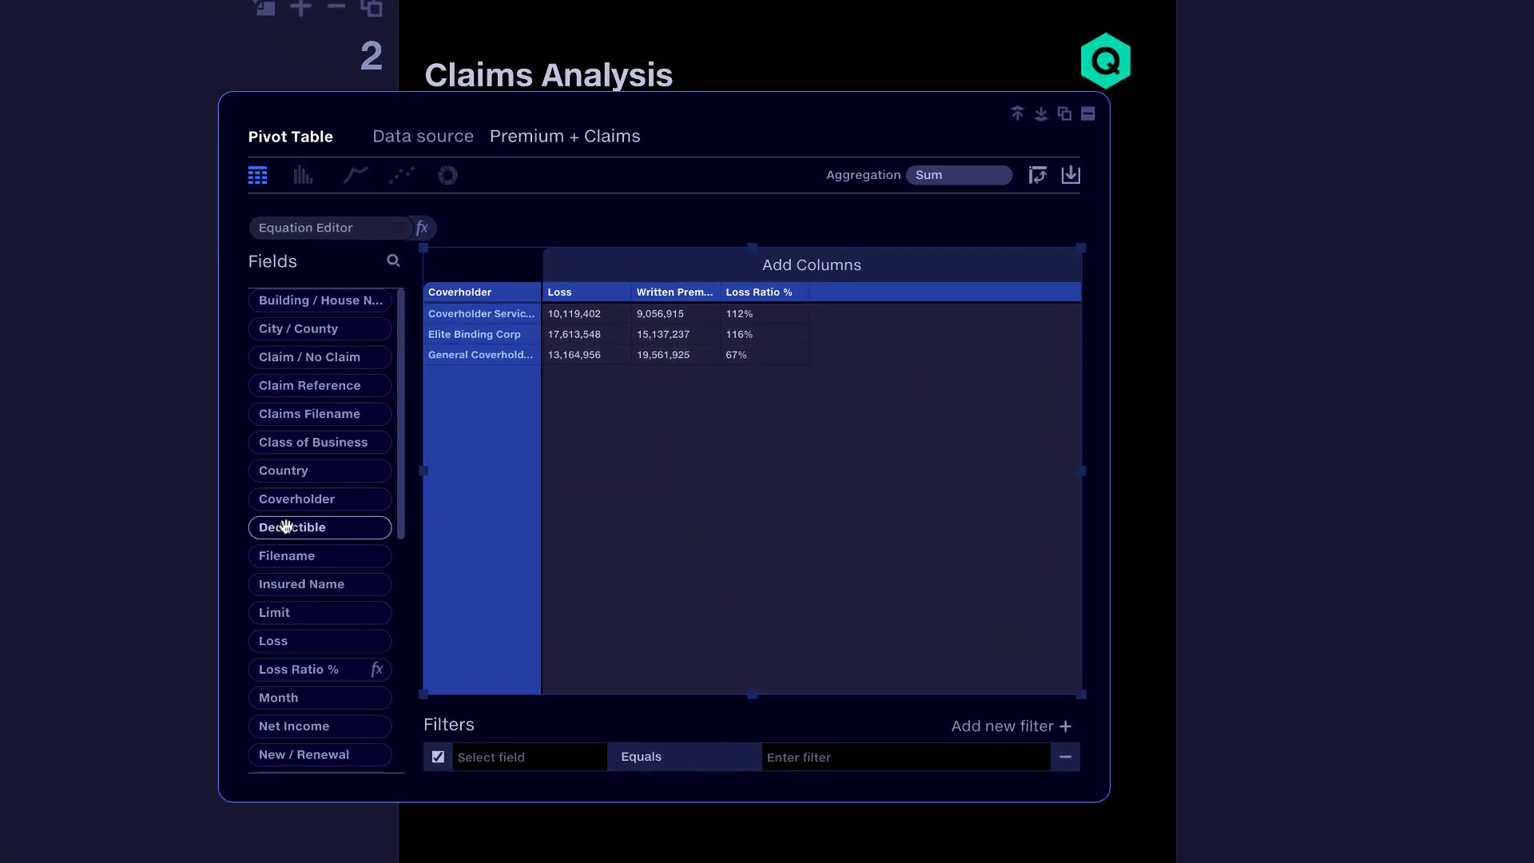
Step: Add Class of Business to the copied claims table and display it as a bar chart of loss ratio
drag(305, 442, 507, 388)
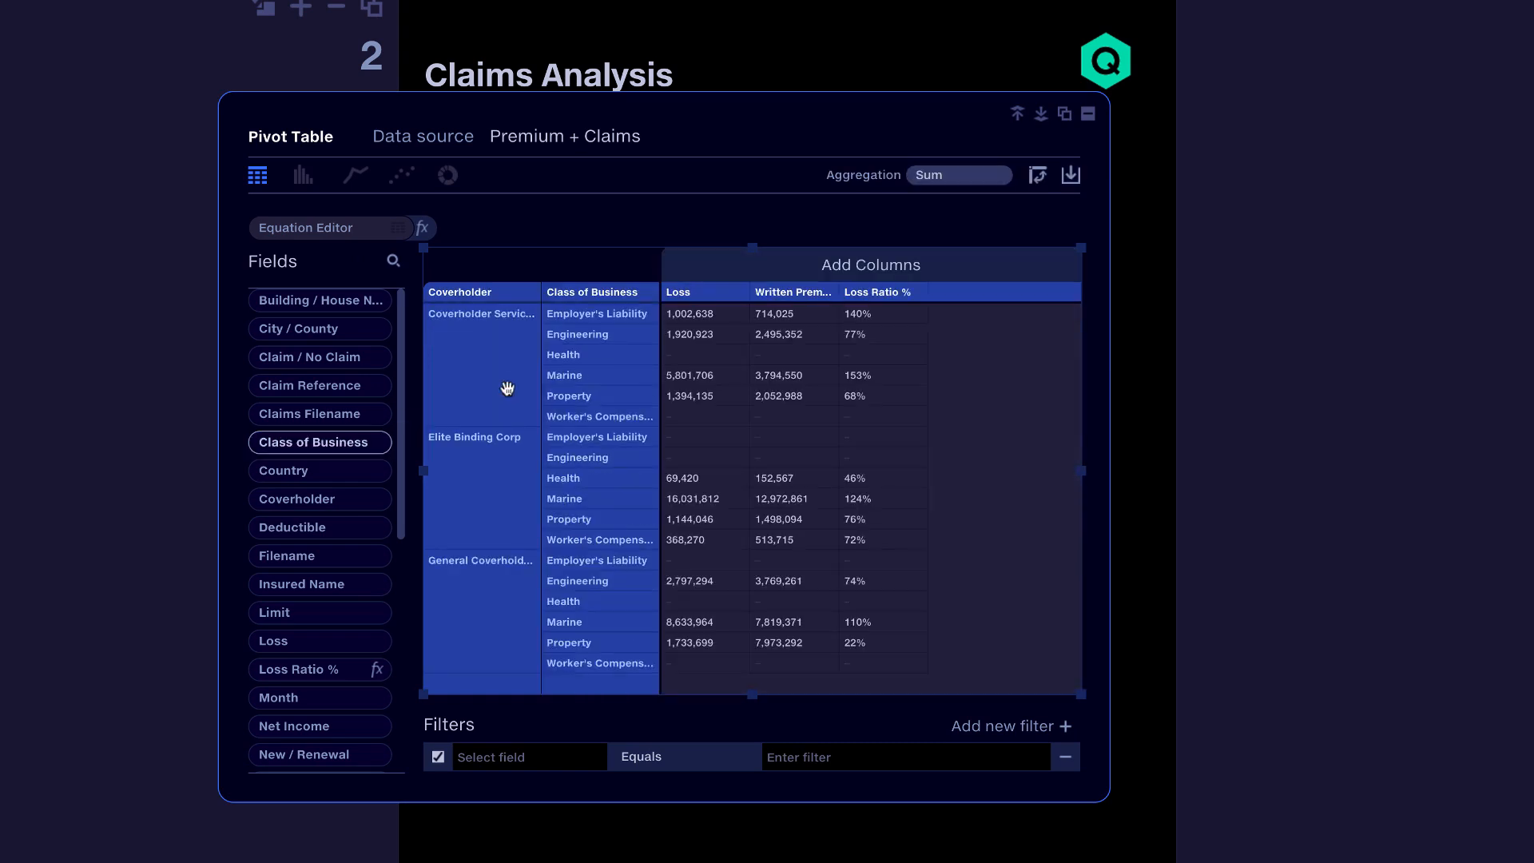
click(303, 174)
click(336, 404)
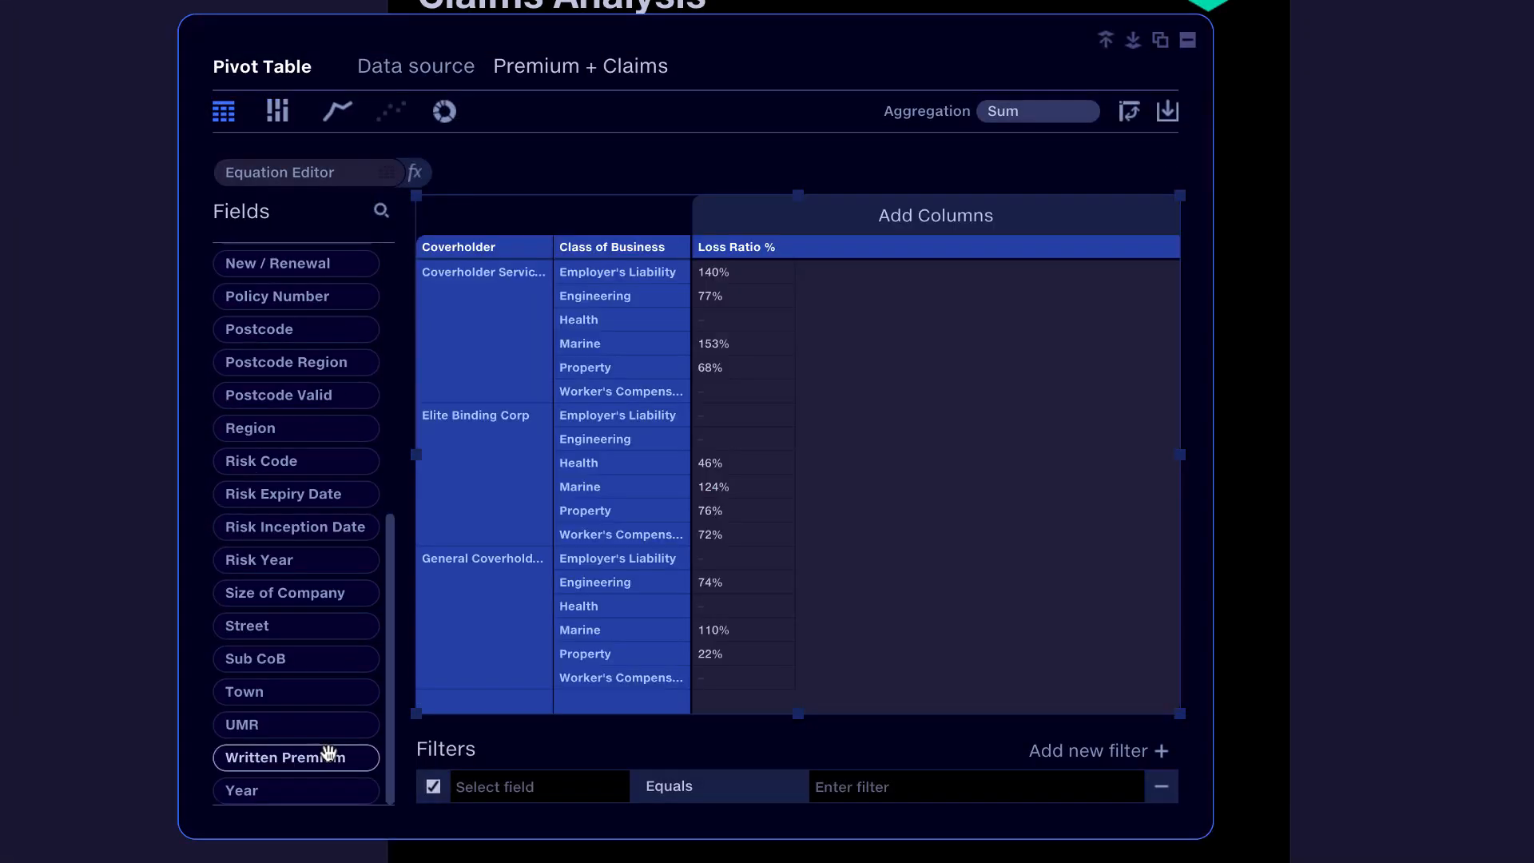
Step: Build a bar chart of Loss by ID Number below the Class of Business table
drag(333, 758, 755, 559)
click(443, 118)
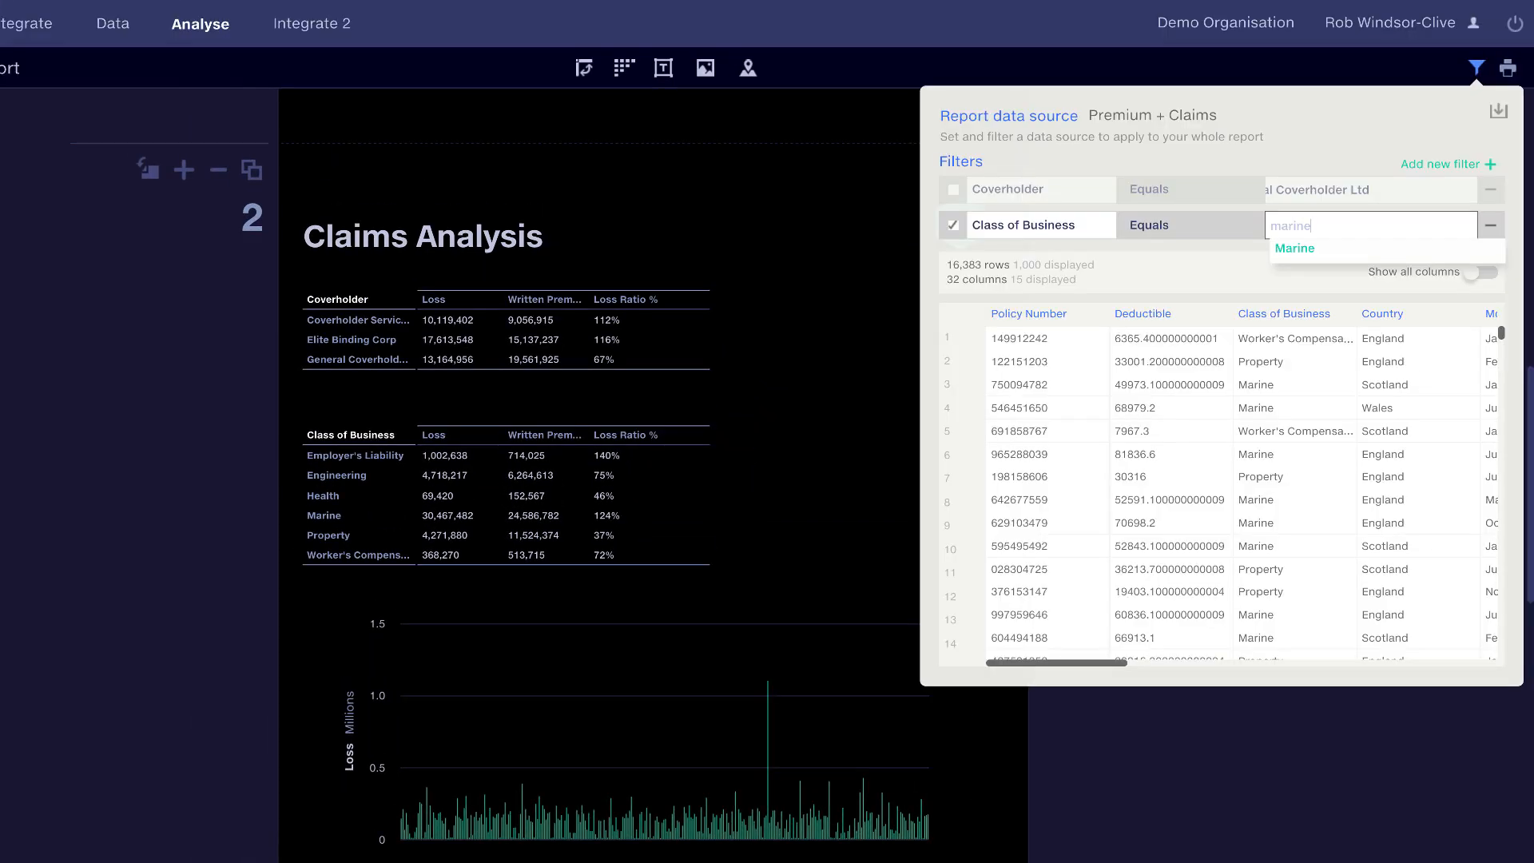
Step: Filter the whole report to records whose Class of Business equals Marine
key(Return)
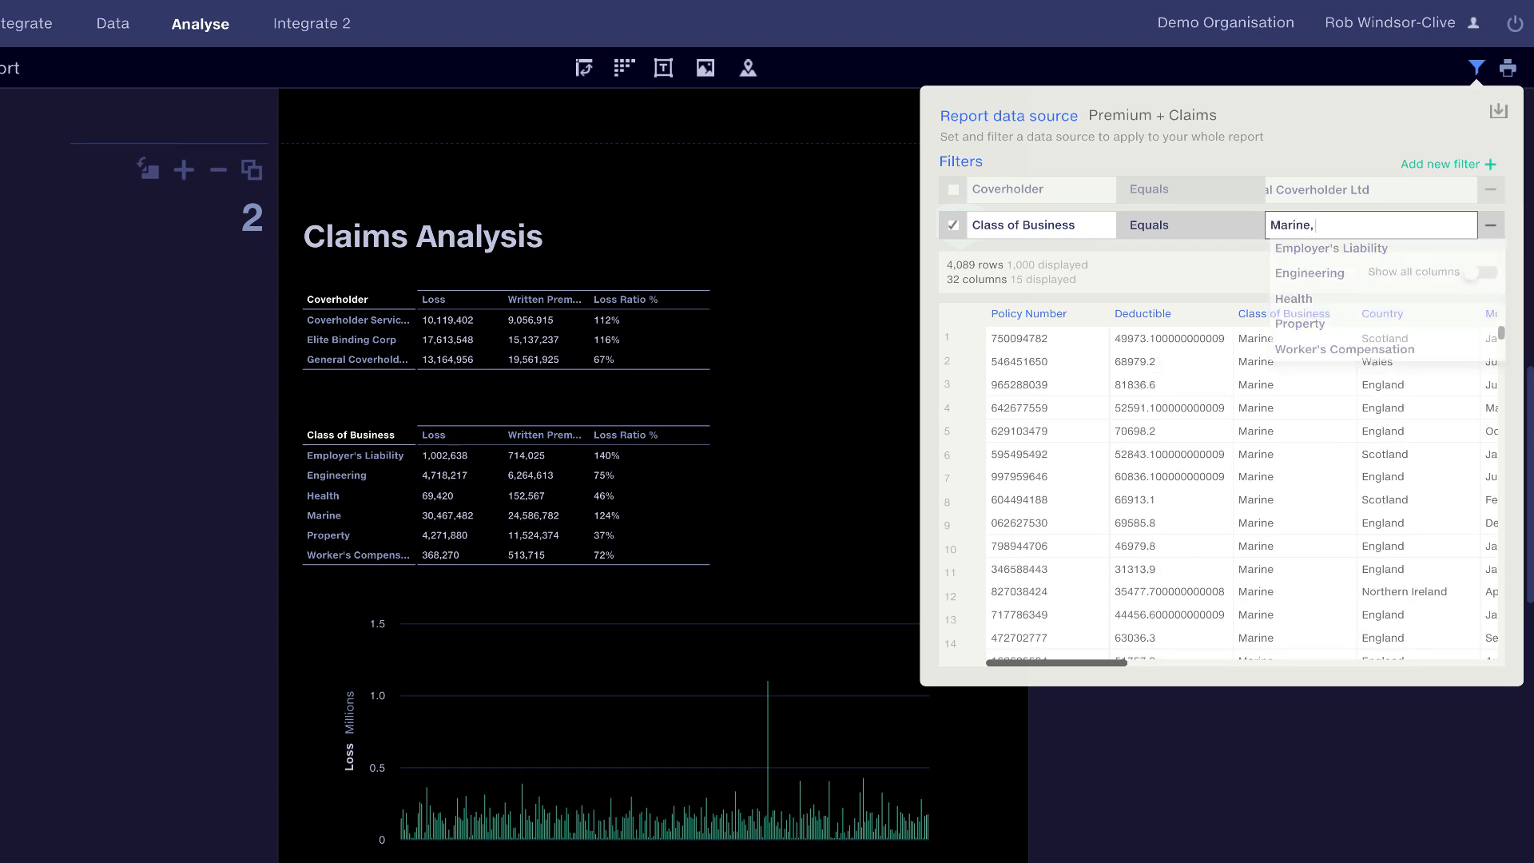
click(95, 620)
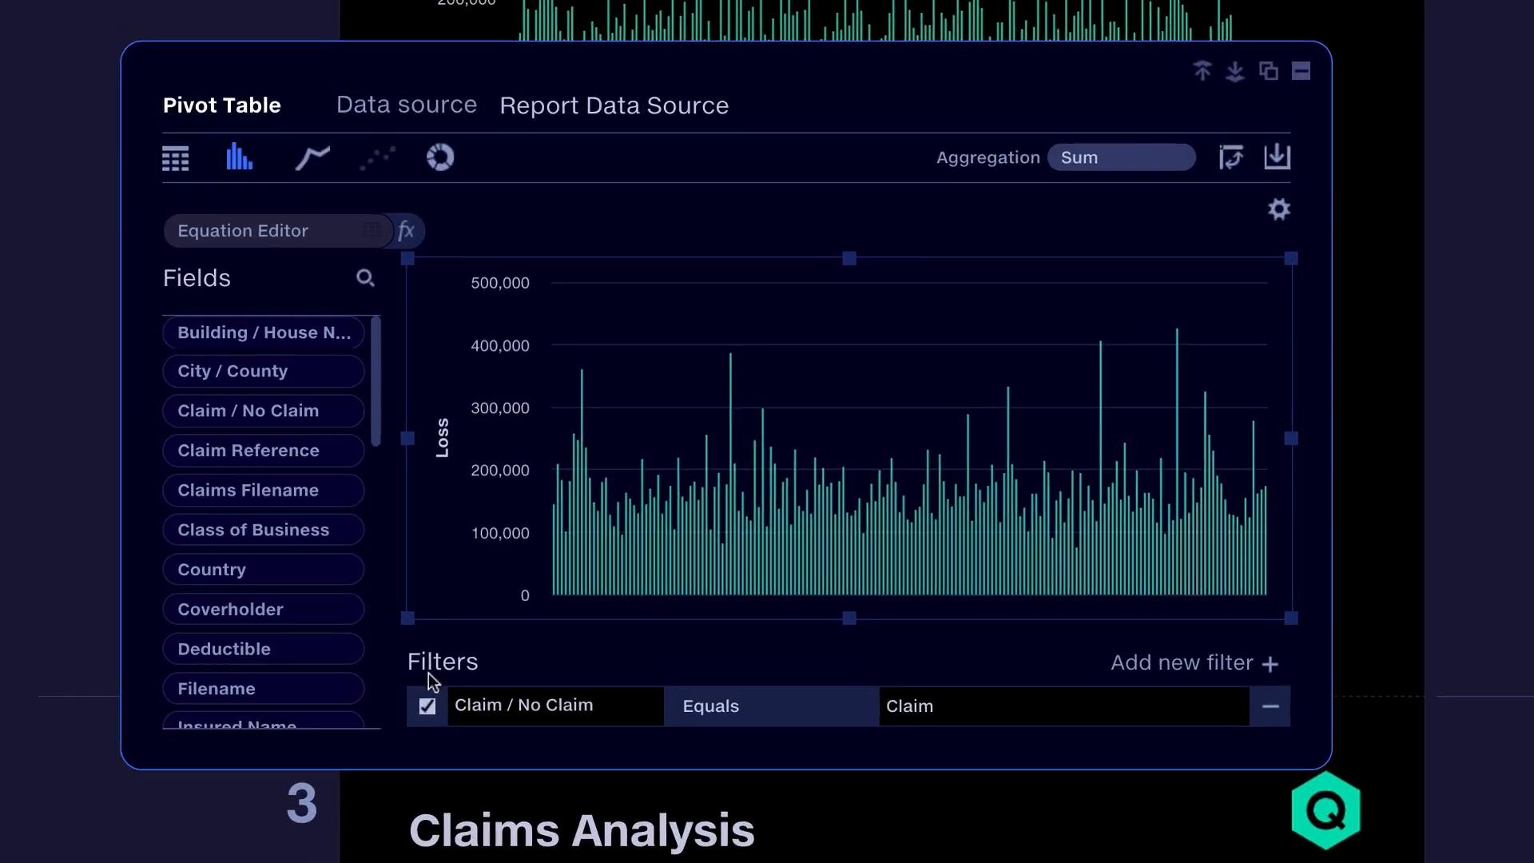
Step: Break the copied loss chart down by Sub CoB instead of ID Number and show it as a table
click(428, 707)
click(228, 281)
text(sub)
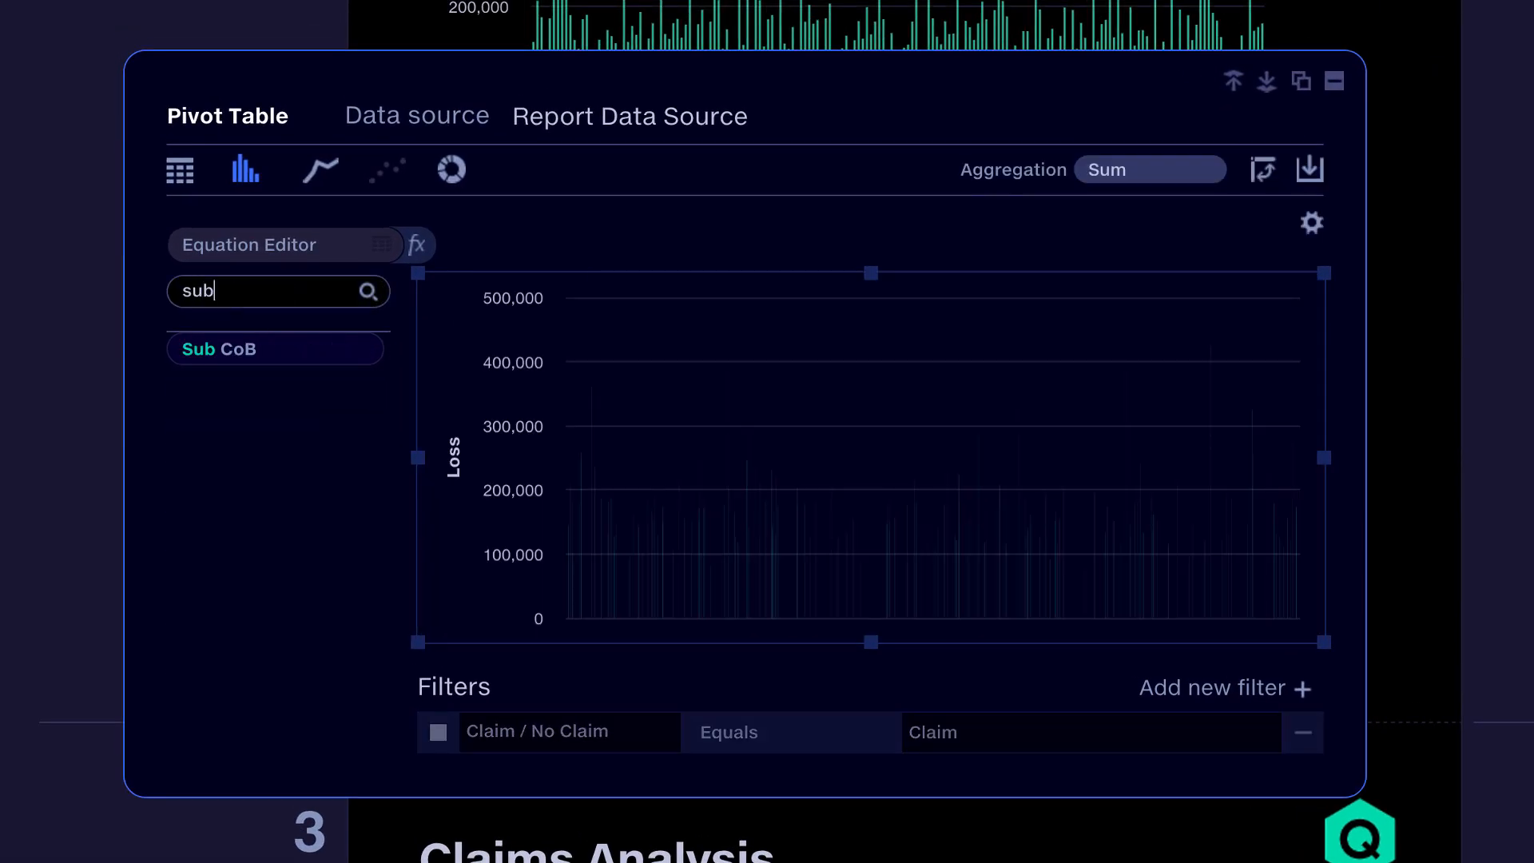
drag(219, 349, 506, 363)
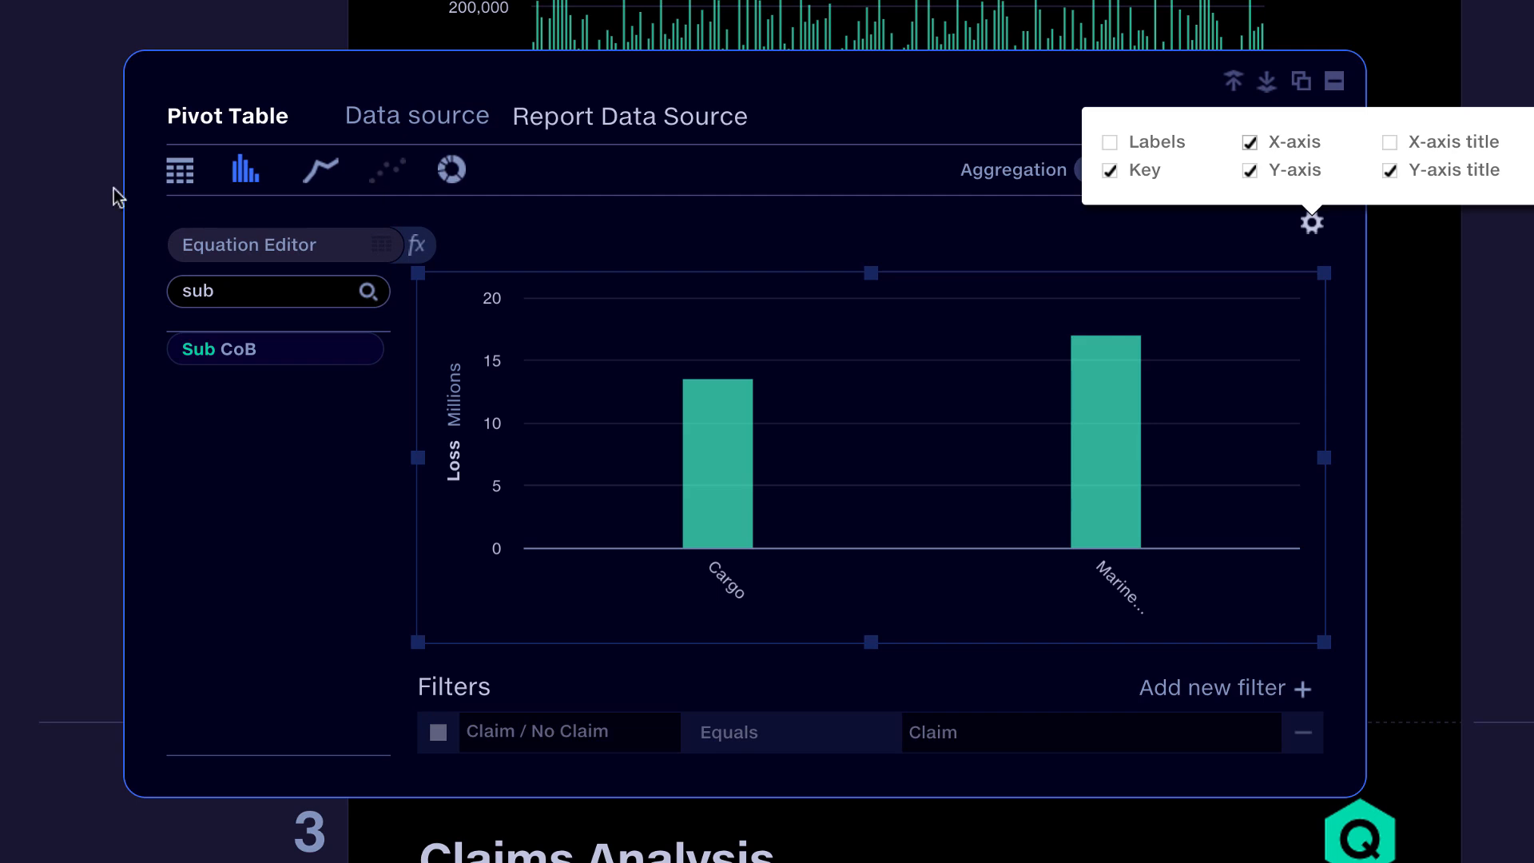
click(190, 179)
Step: Find the Loss Ratio % field and add it as a value column in the Sub CoB table
double_click(301, 288)
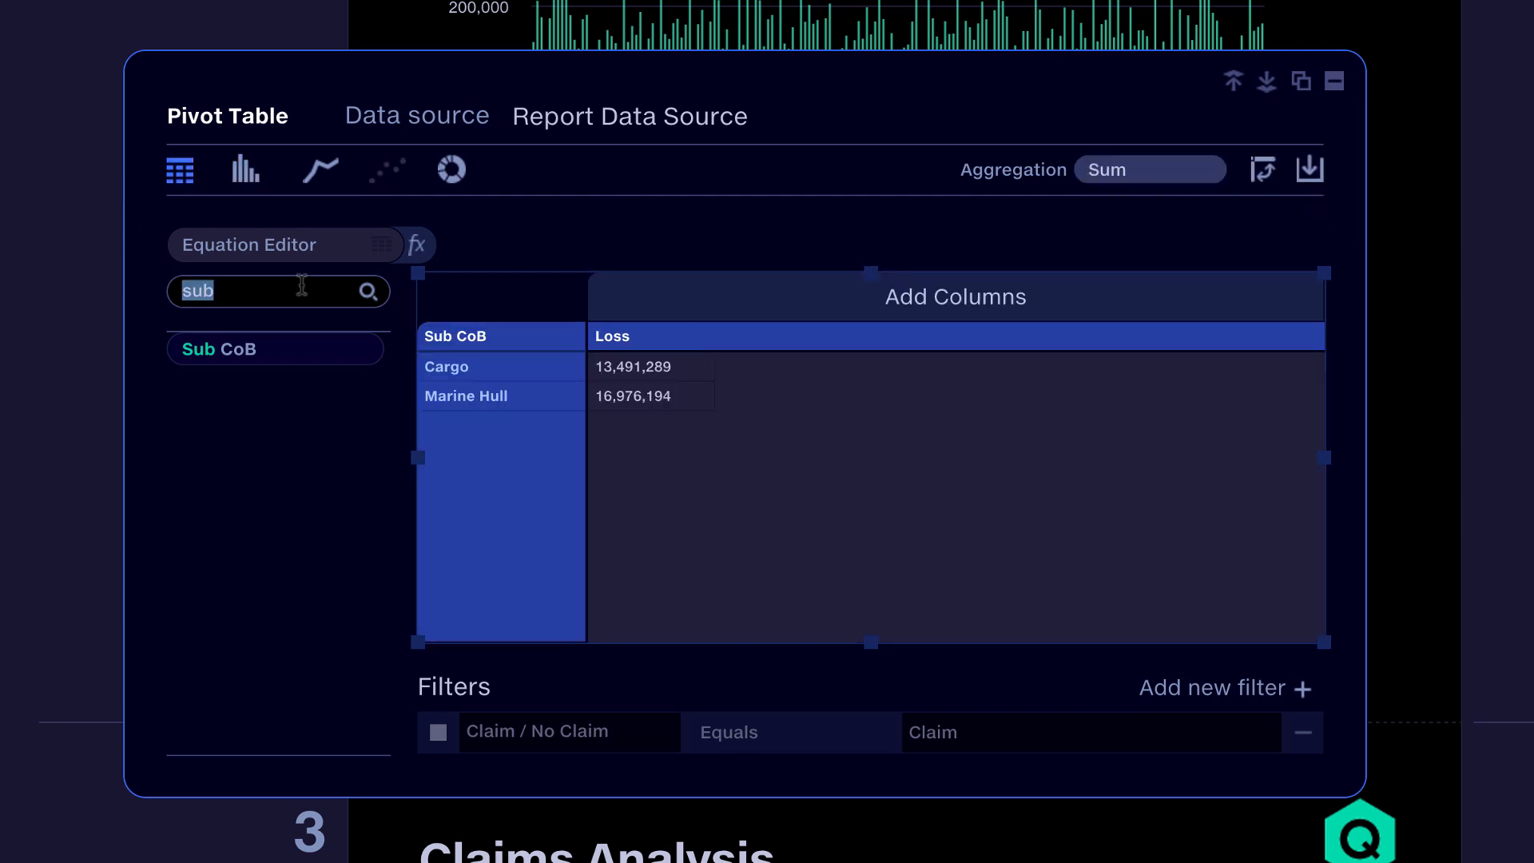
text(loss)
drag(262, 387, 819, 390)
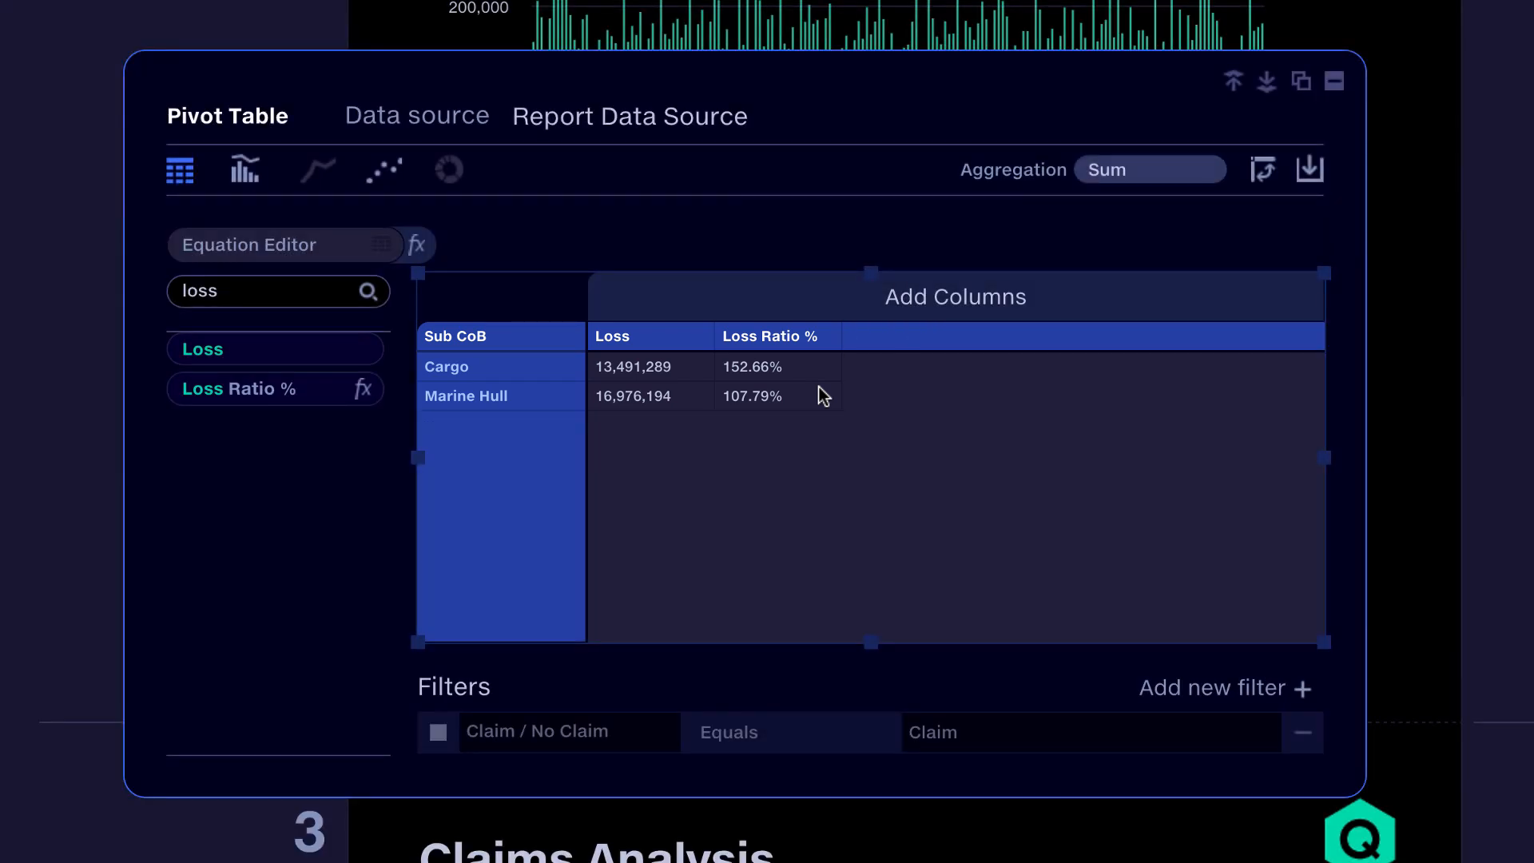
Step: Set the Loss Ratio % column to no decimals and shrink the Sub CoB table on the page
click(827, 337)
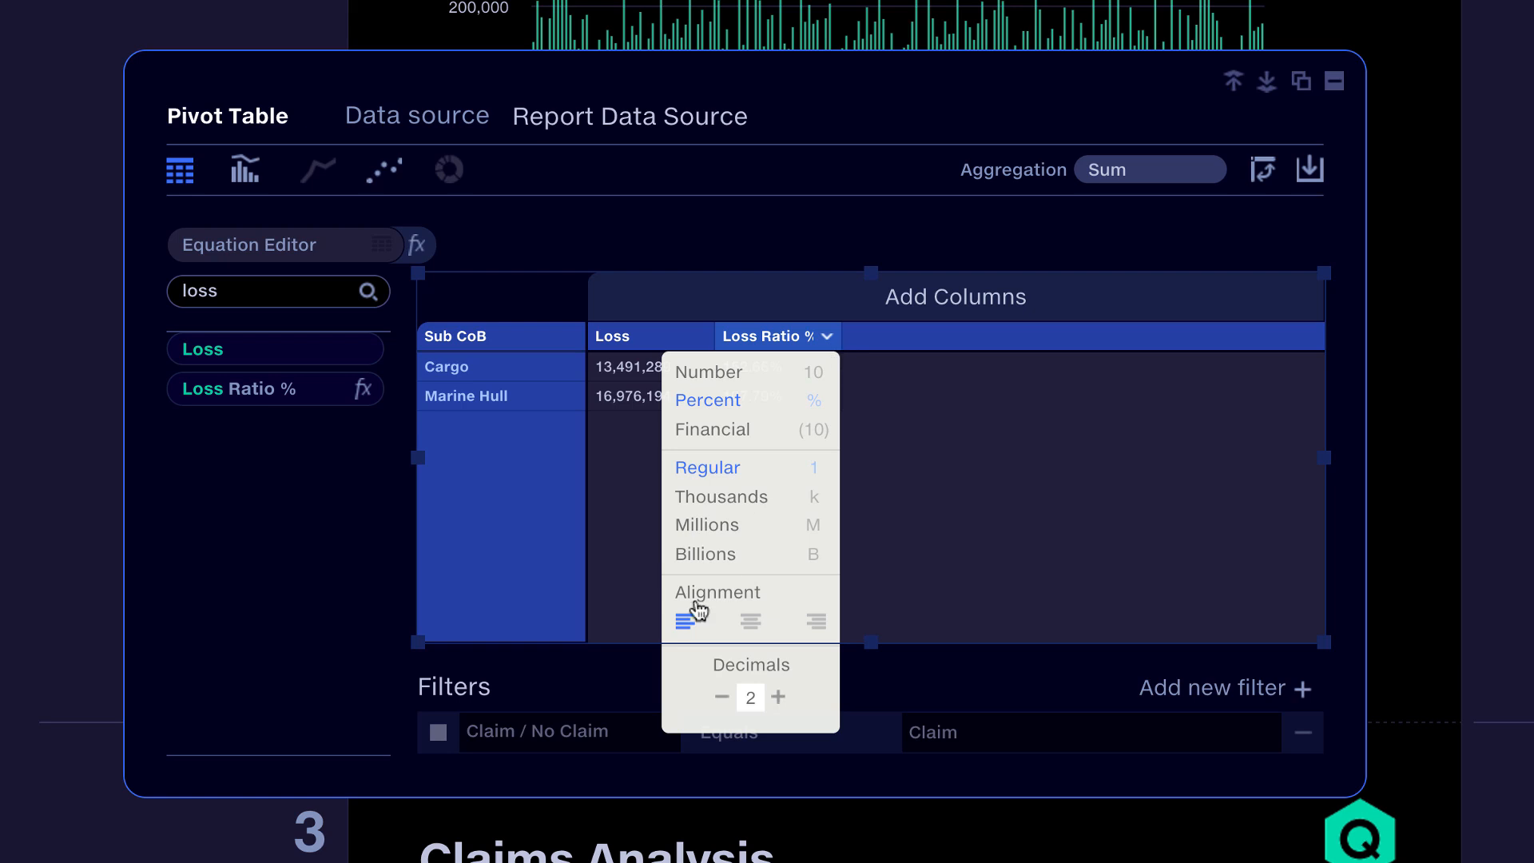
click(721, 698)
click(721, 698)
click(1487, 467)
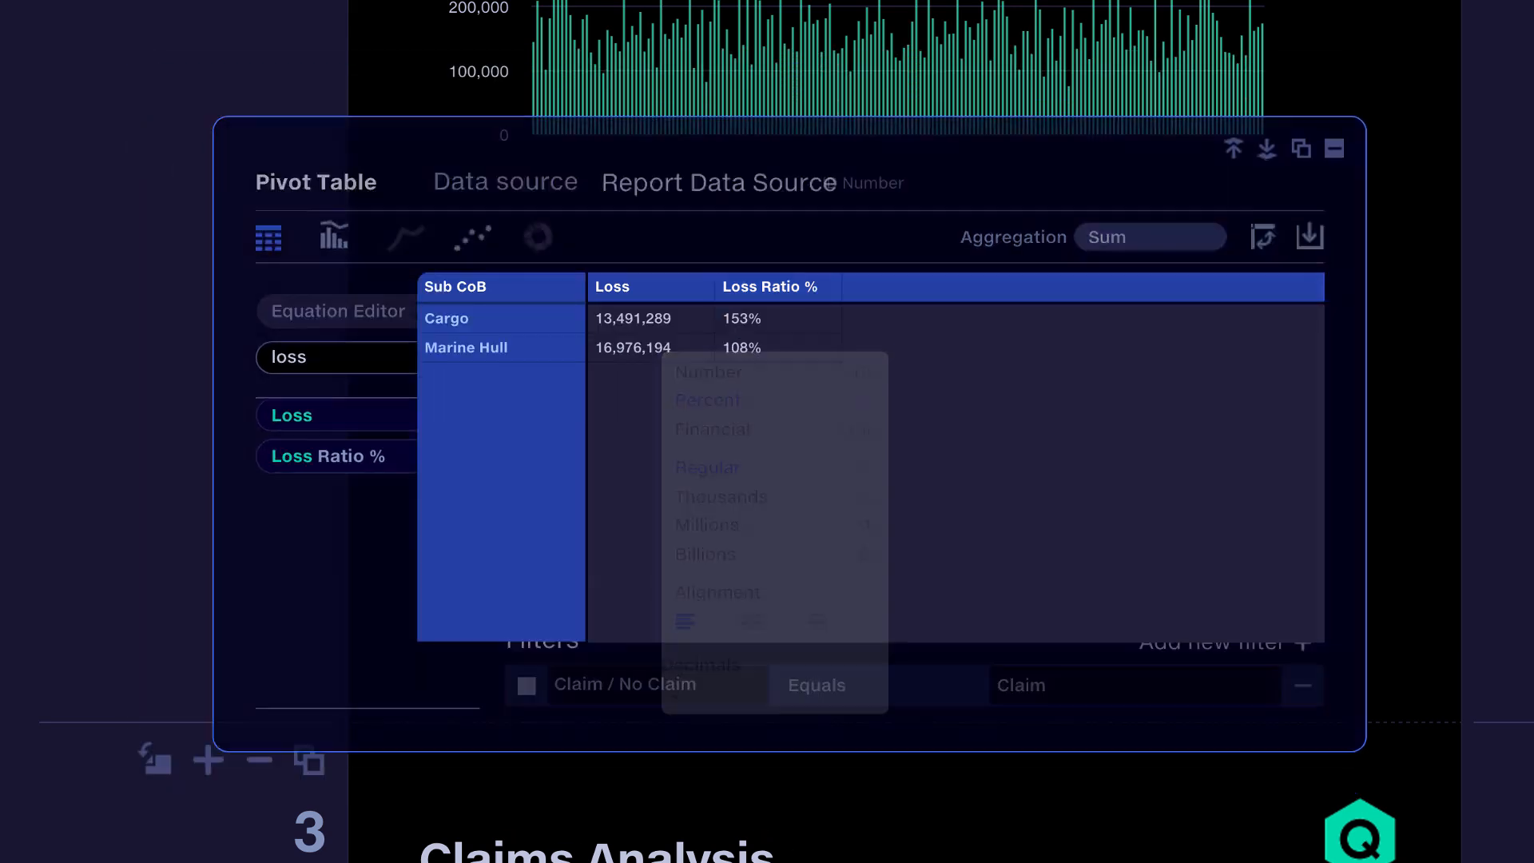
drag(1324, 642, 1189, 472)
click(1057, 538)
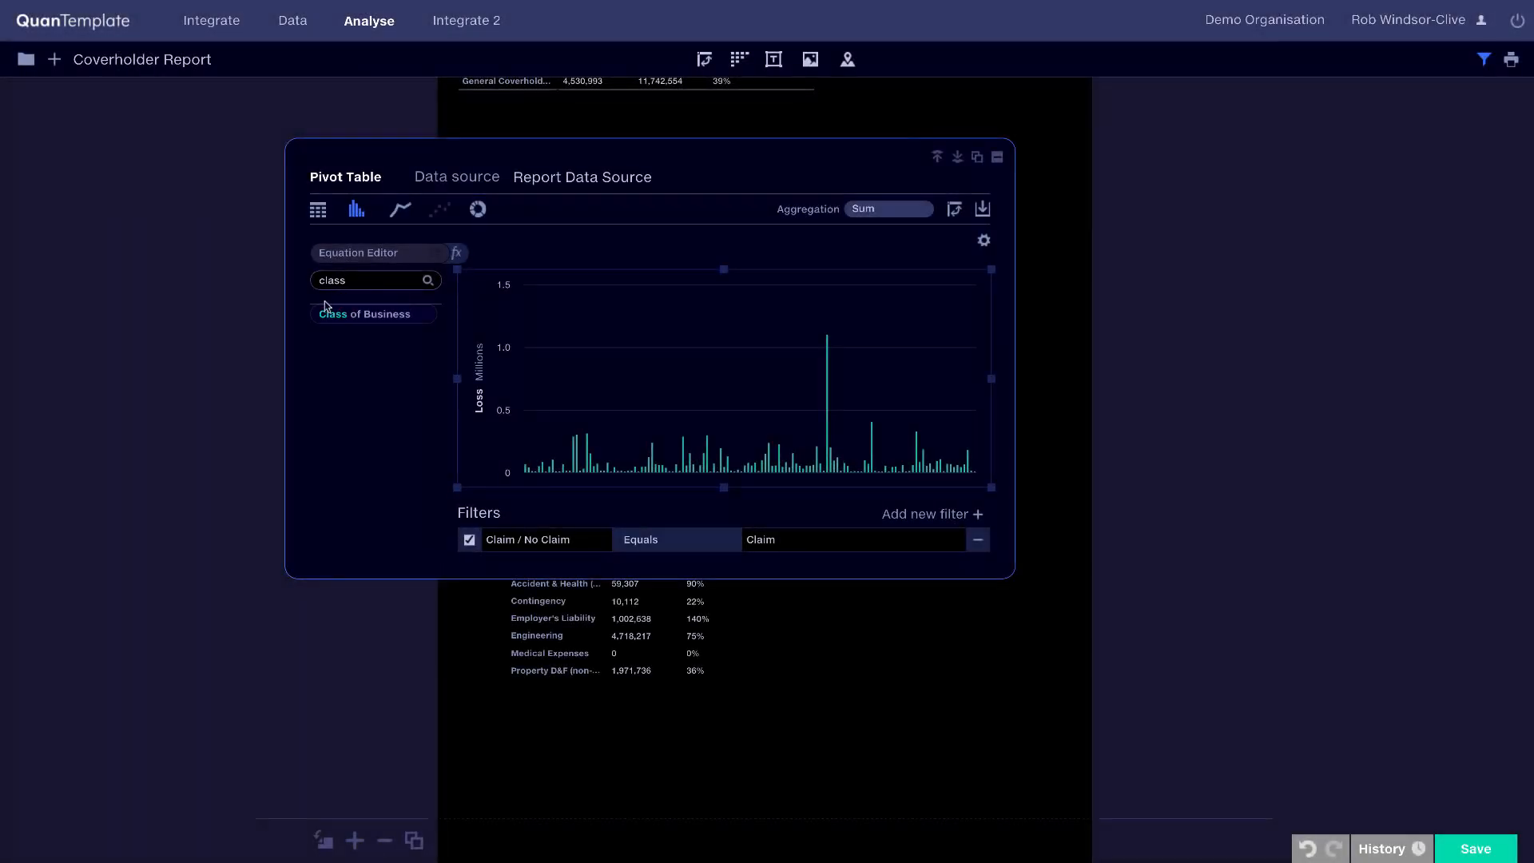
Step: Add Class of Business as columns to the loss chart so its bars are split by class
drag(332, 314, 606, 276)
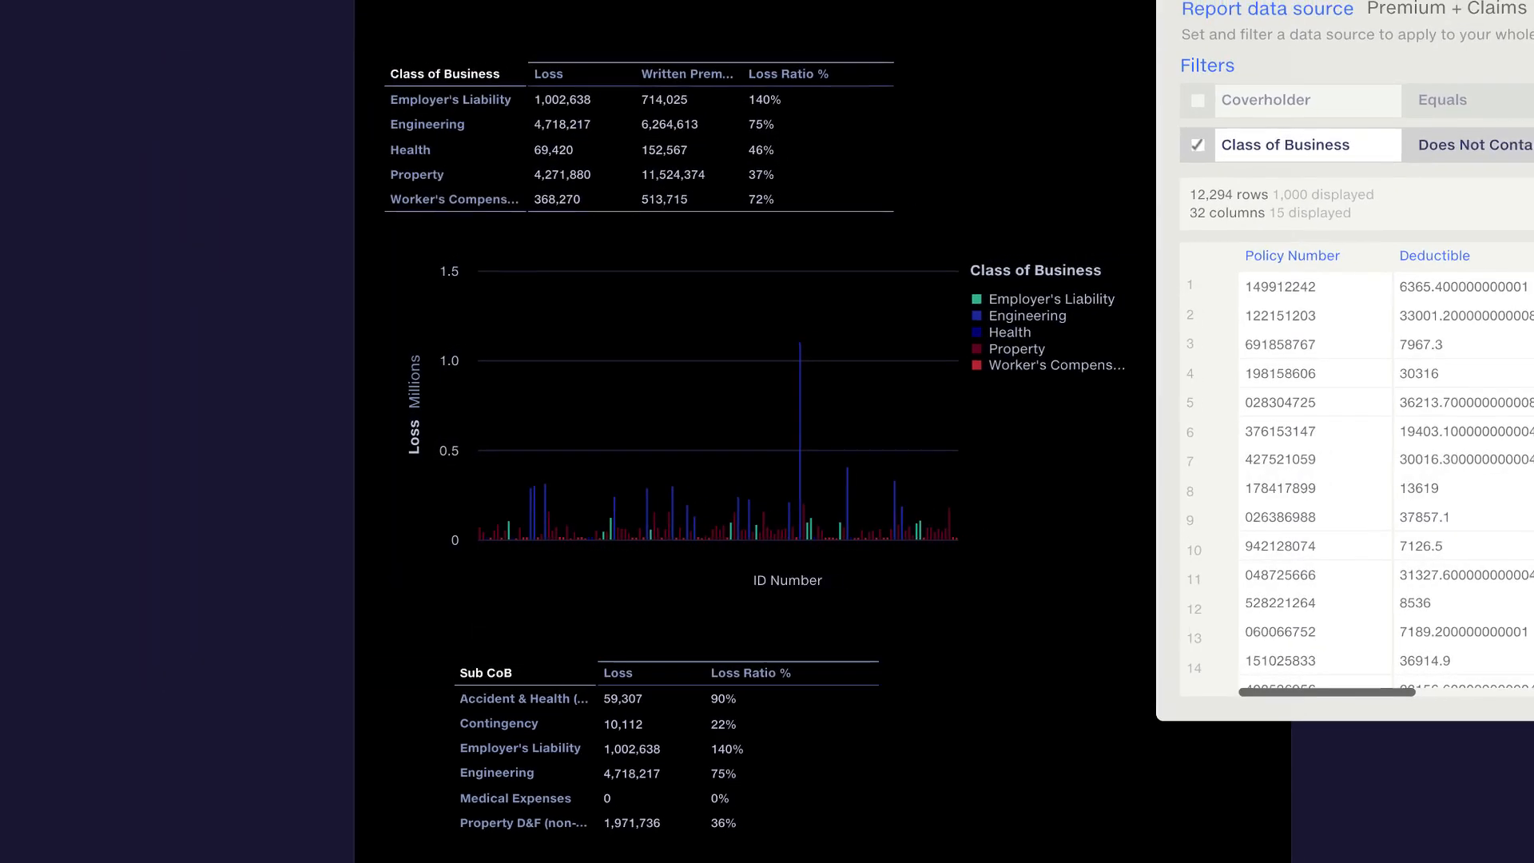
Step: Change the report's Class of Business filter to show only Engineering
click(1320, 195)
click(1306, 157)
click(1434, 190)
text(engi)
click(1308, 246)
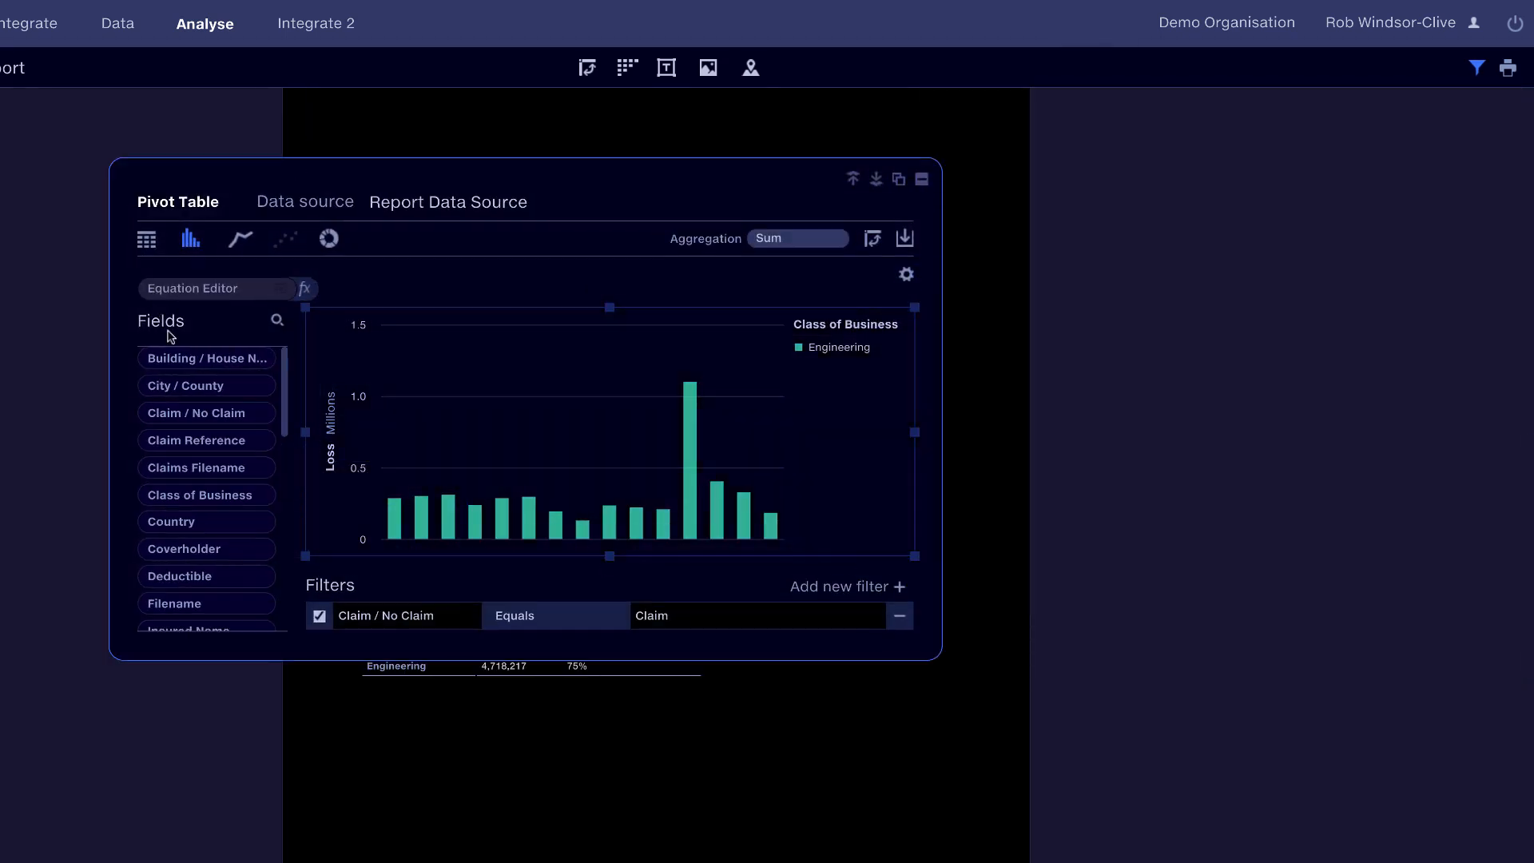
Step: Break the Engineering losses down by Insured Name and display them as a table
click(167, 330)
text(ins)
drag(182, 354, 368, 372)
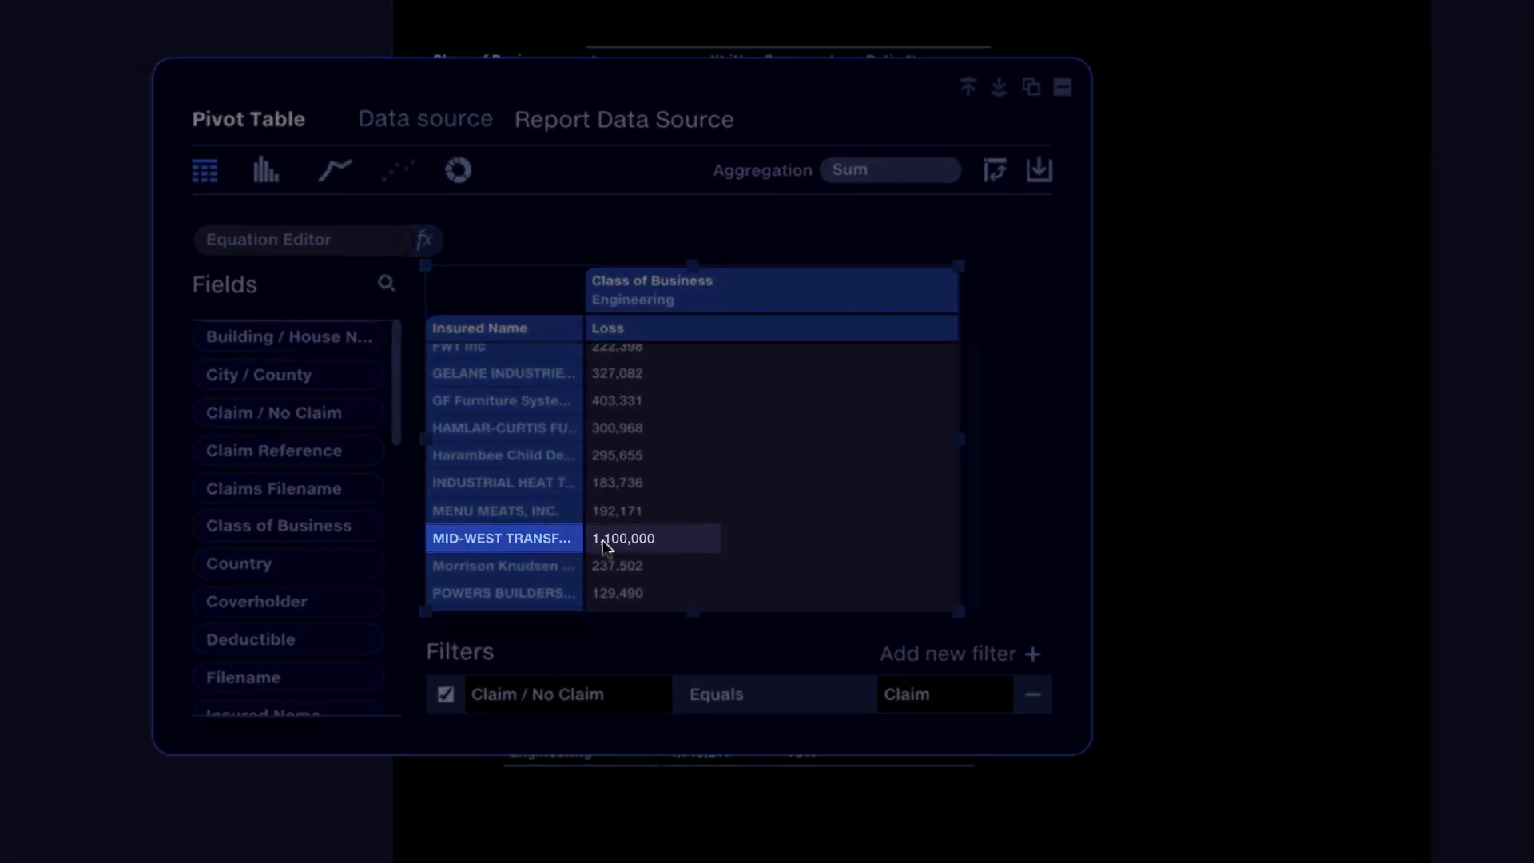
click(1225, 473)
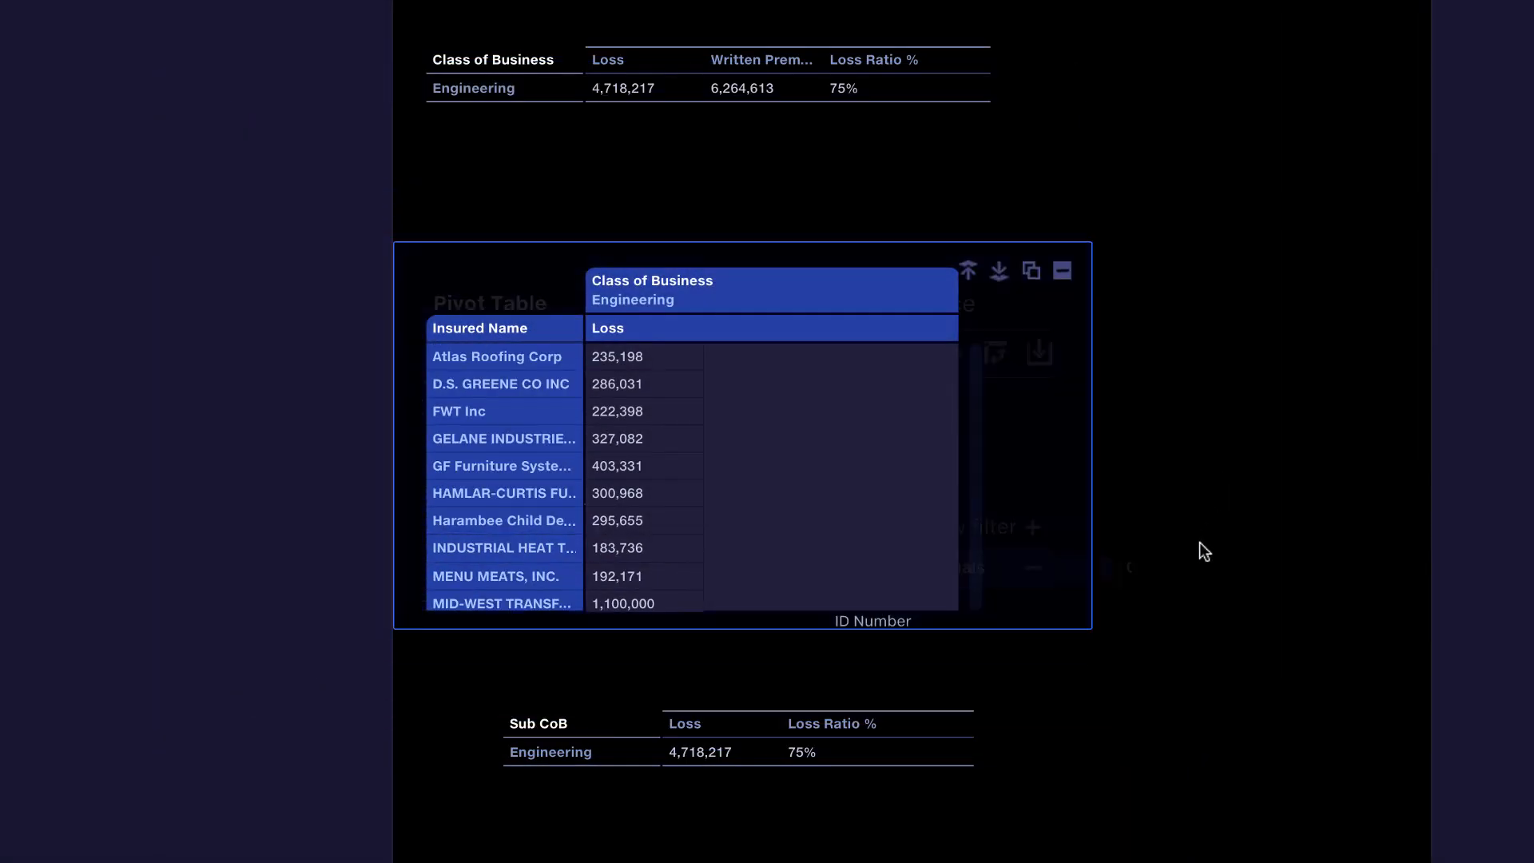
Step: Filter the Class of Business loss ratio table to Loss less than 1e6
scroll(1189, 566, up, 1)
double_click(779, 138)
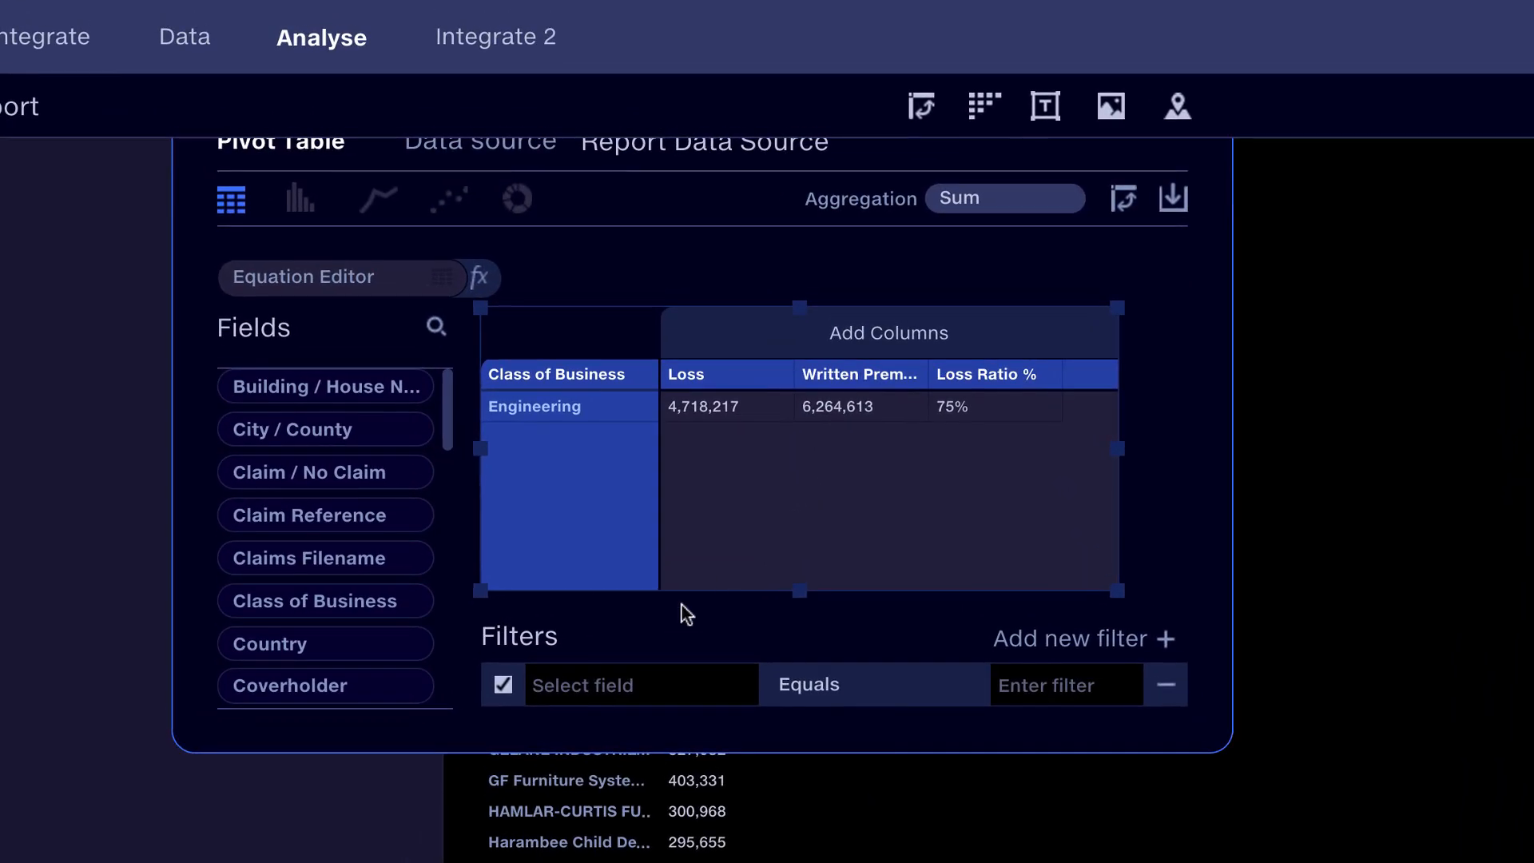
click(586, 675)
text(loss)
click(554, 722)
click(1047, 686)
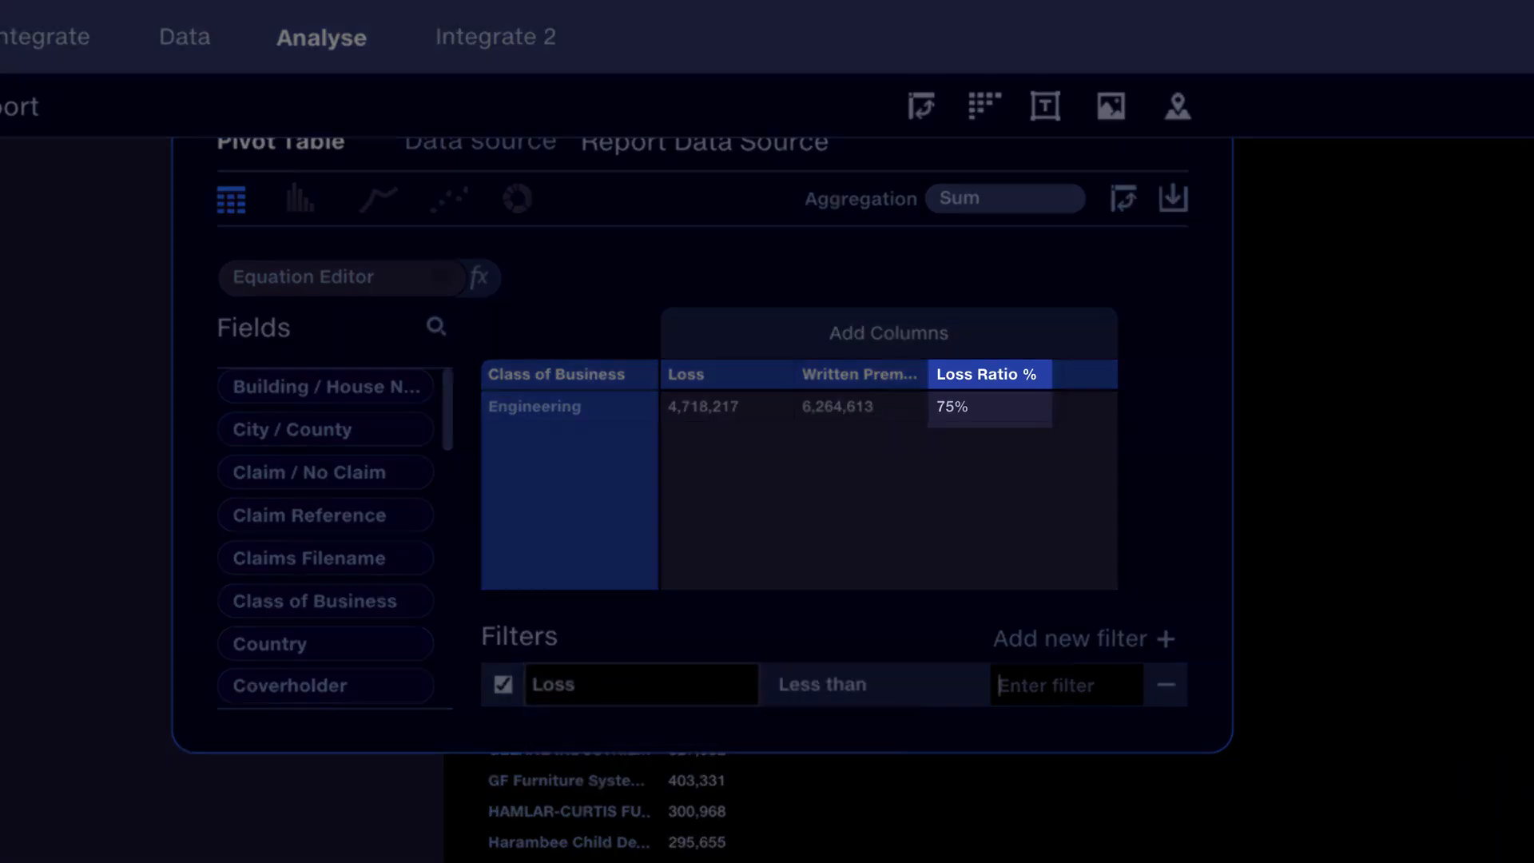
text(1e6)
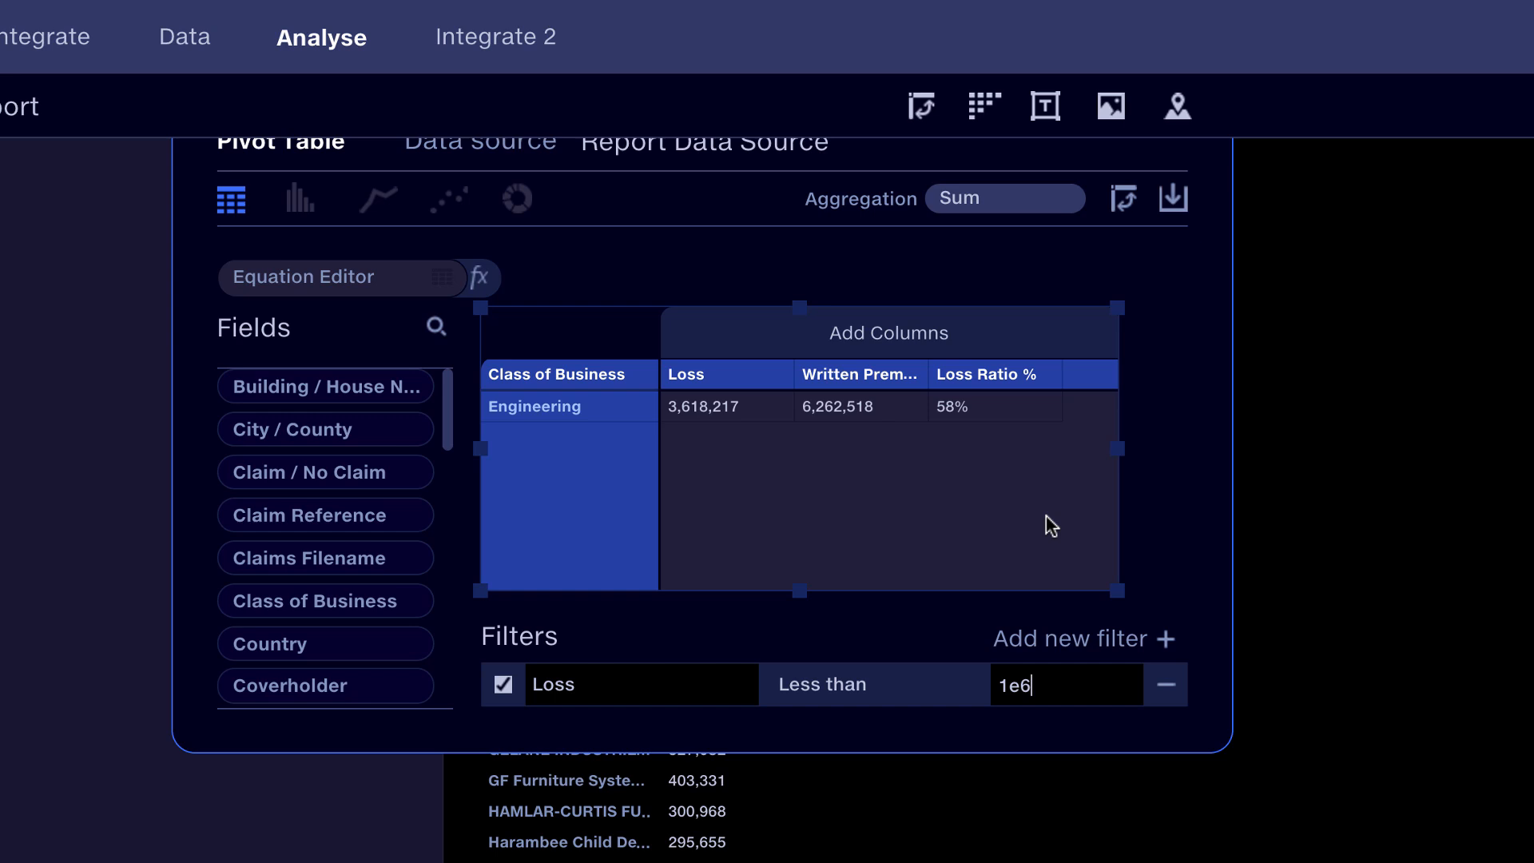
Step: Remove the Loss filter from the Class of Business table and close the table's editor
click(1165, 685)
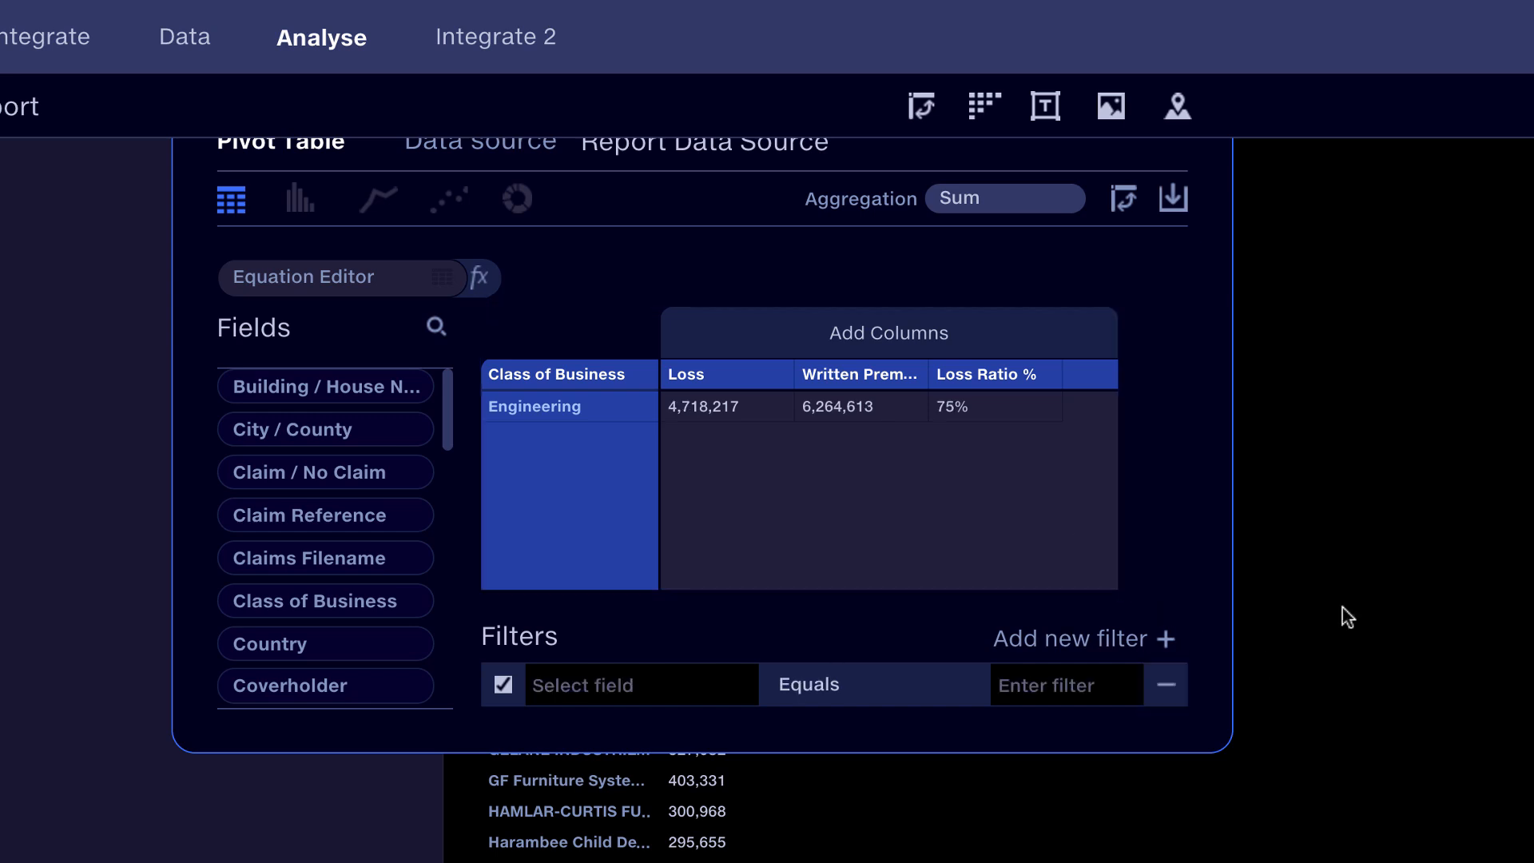
click(1451, 558)
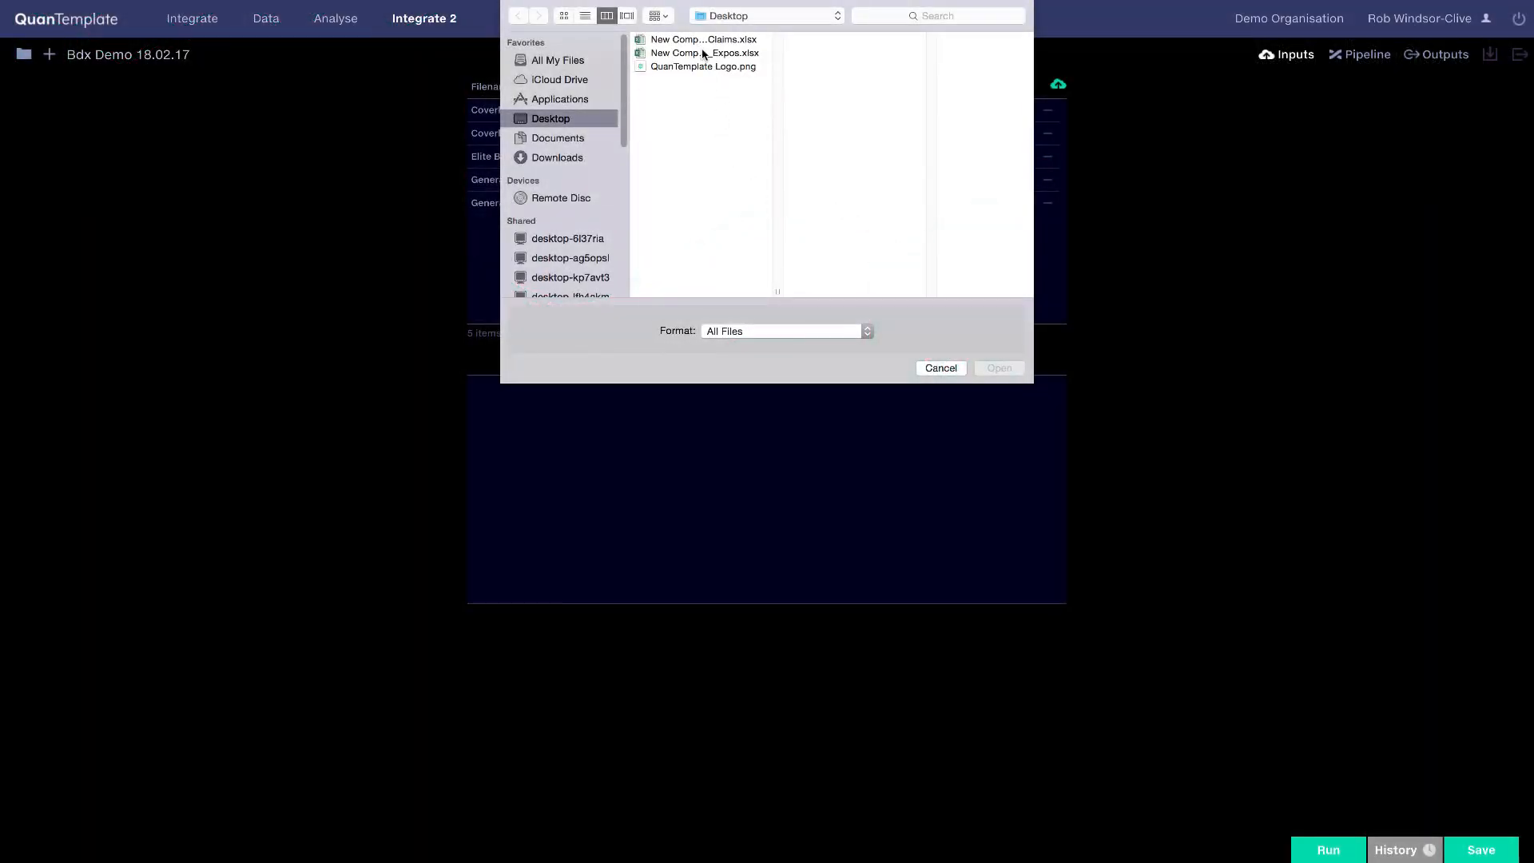
Step: Bring New Company Ltd Prem_Expos.xlsx into the pipeline and map its Gross Written Premium field to the master schema
click(700, 42)
double_click(700, 41)
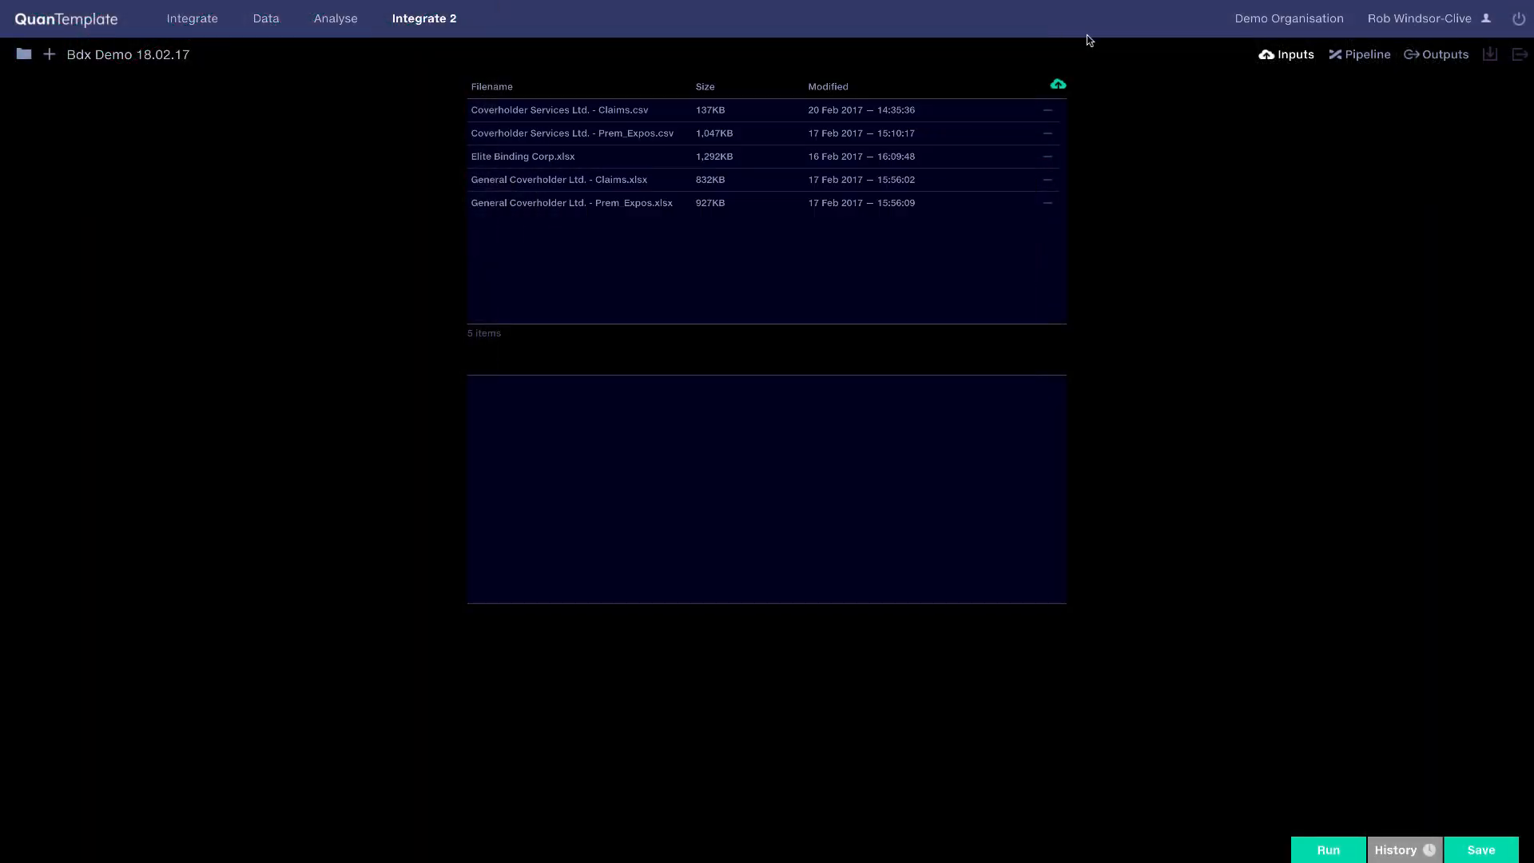
click(1282, 251)
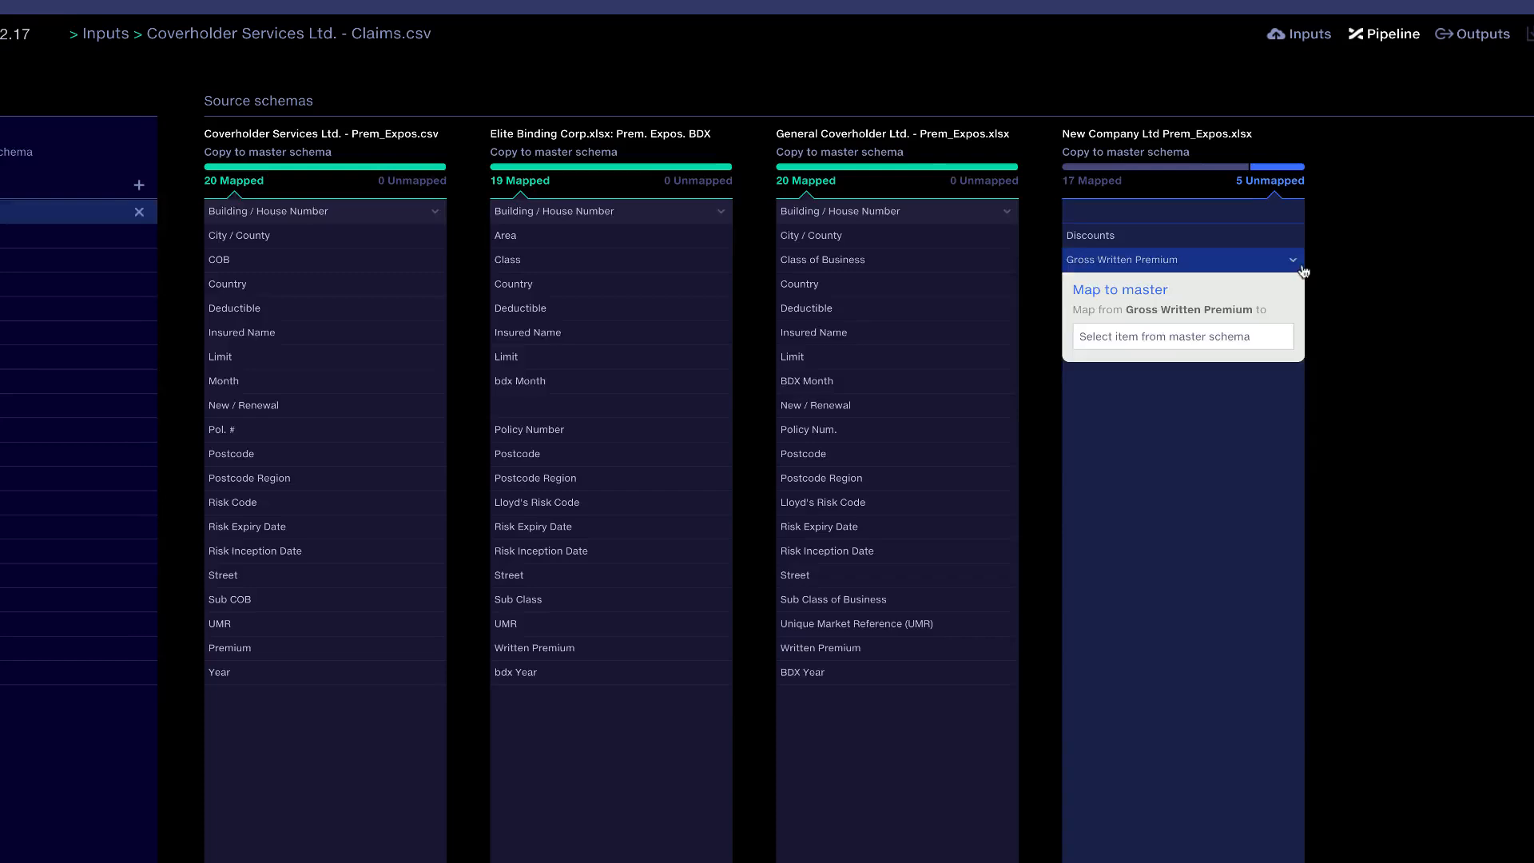
click(1180, 315)
click(1177, 375)
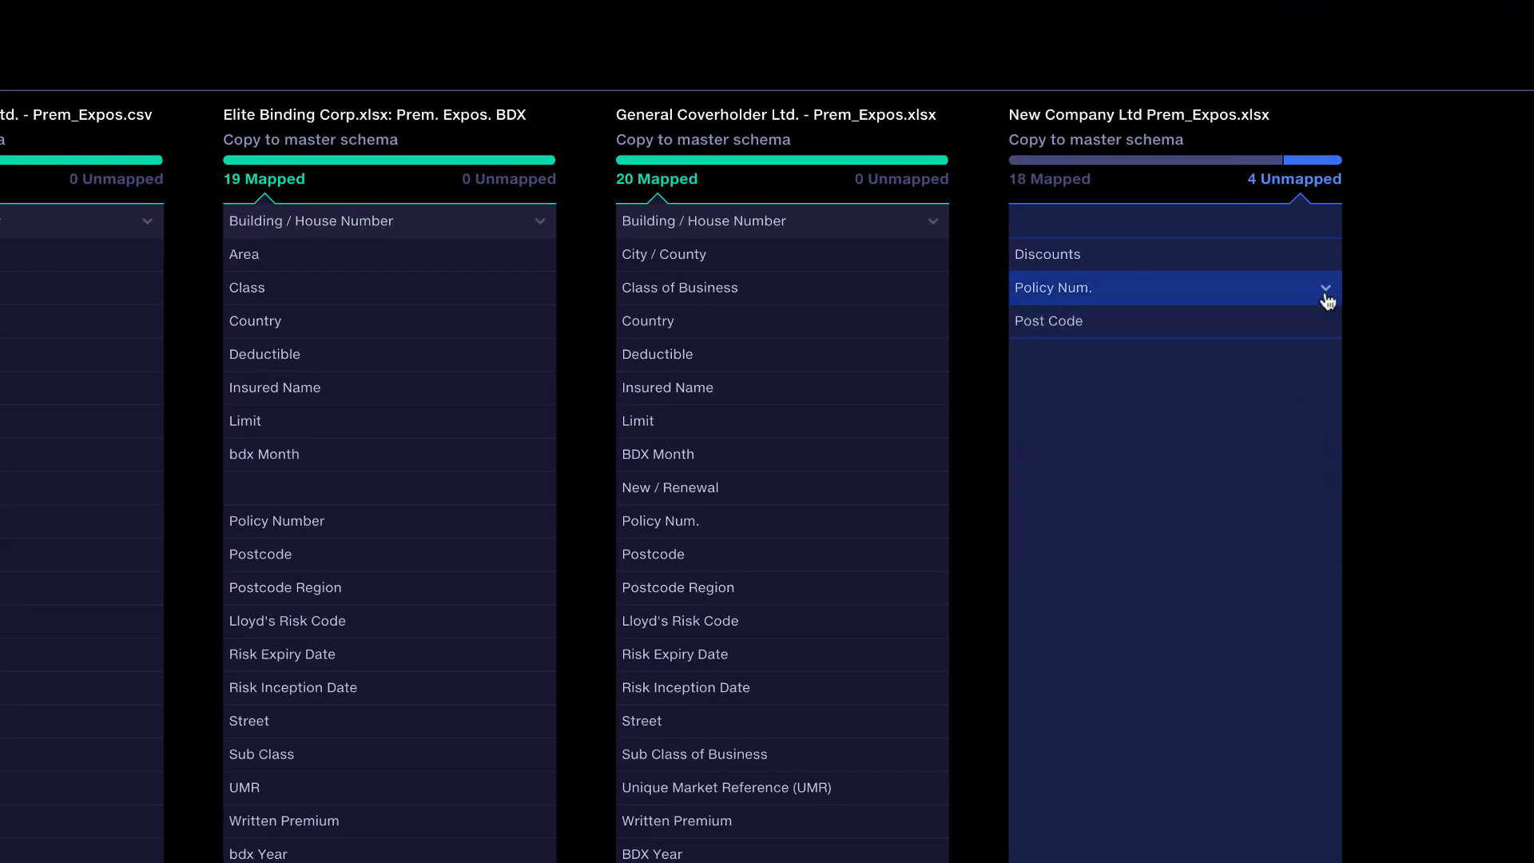
click(1327, 300)
click(1119, 426)
click(1159, 287)
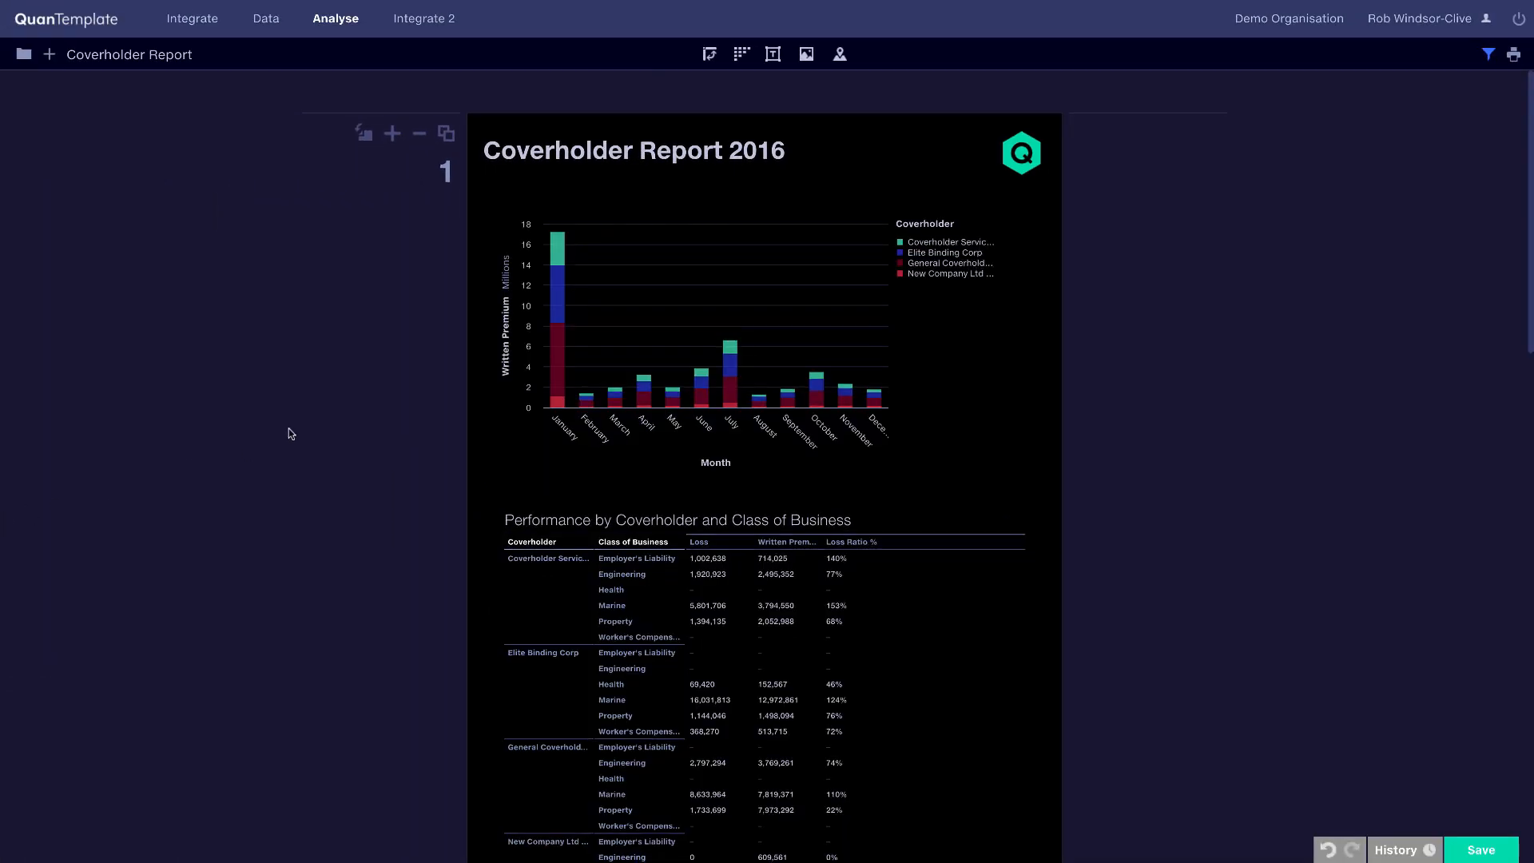
Step: Display the pivot table of Premium by Underwriting Year as a bar chart
scroll(288, 431, down, 1)
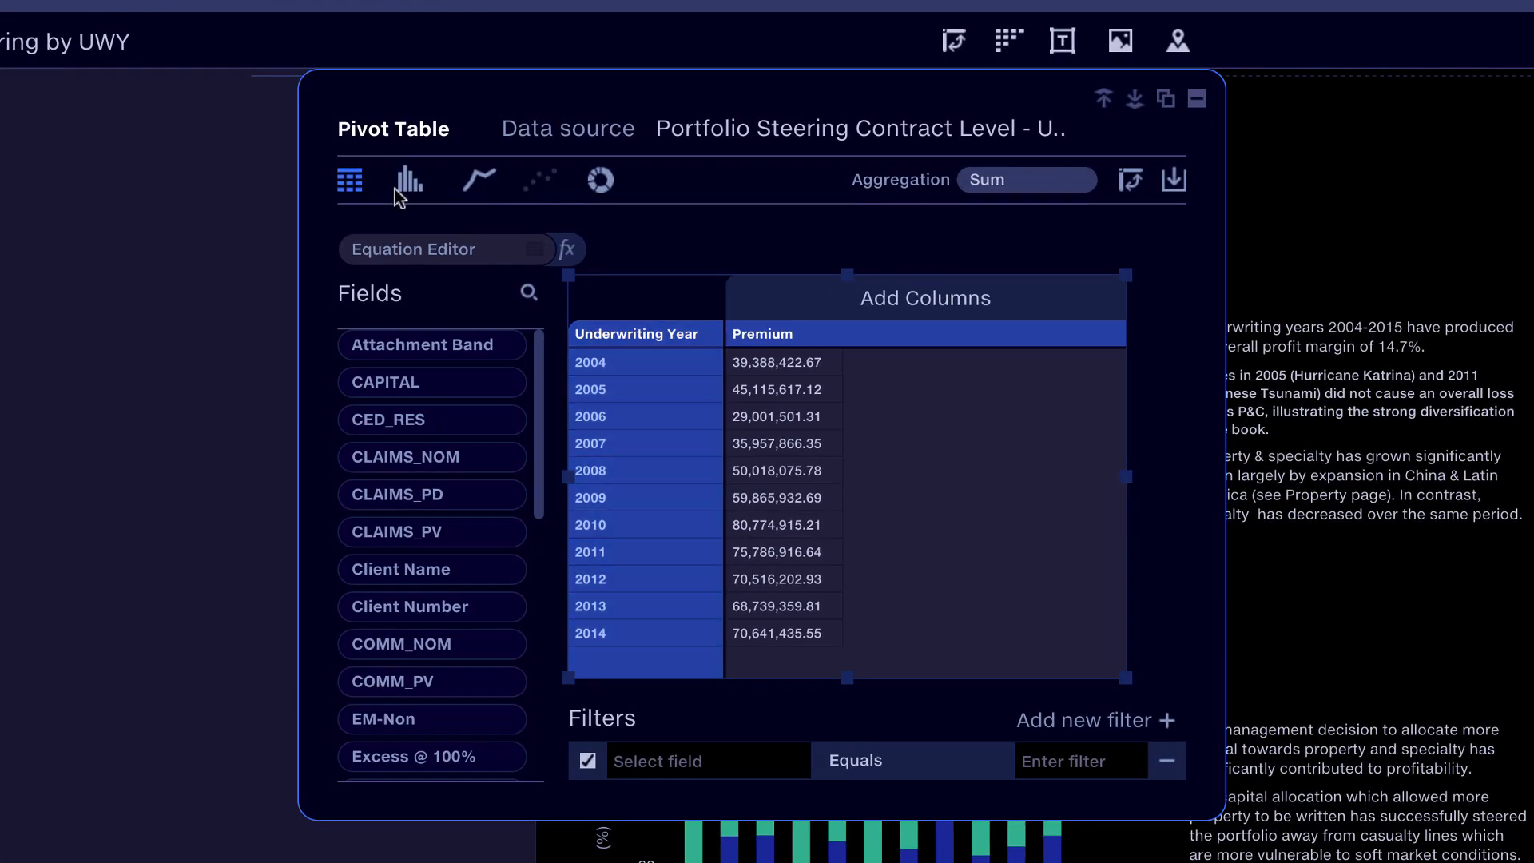
click(407, 191)
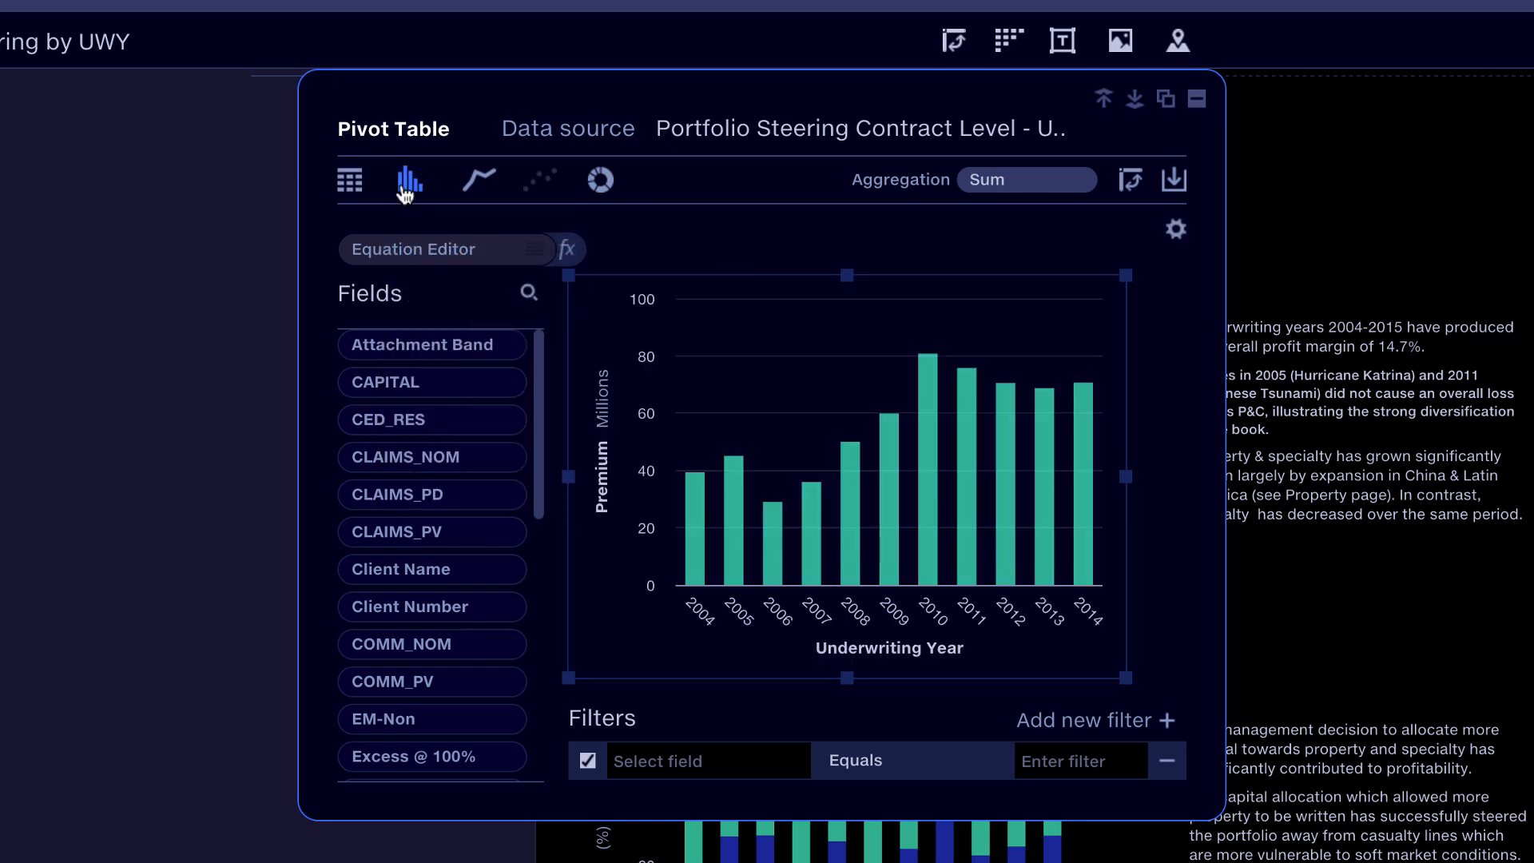